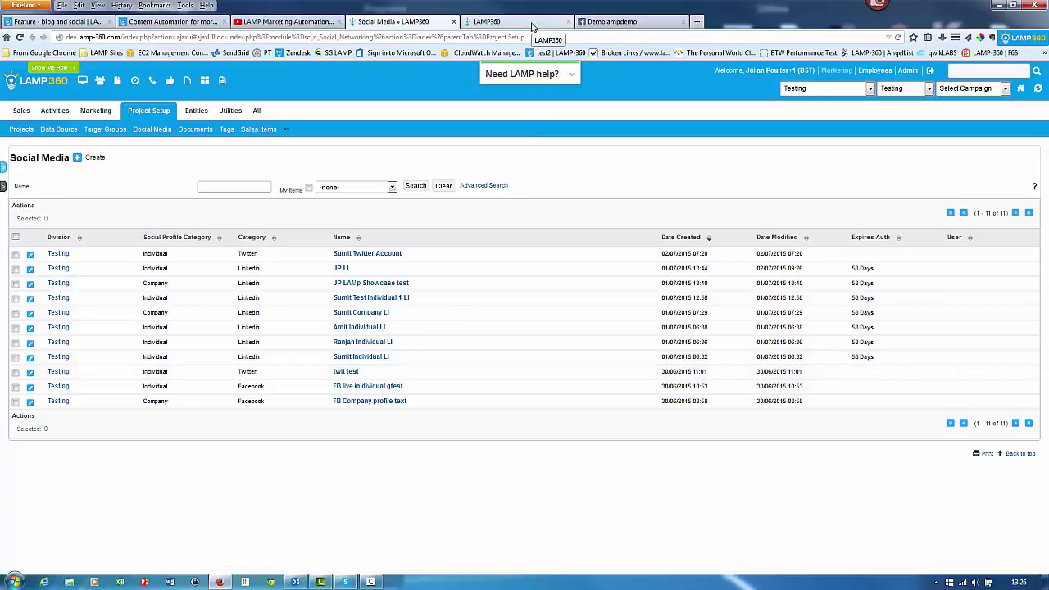
Open the remote-hosted media item of the Social Profiles content publish test record and examine its landing page and survey form.
left_click(531, 24)
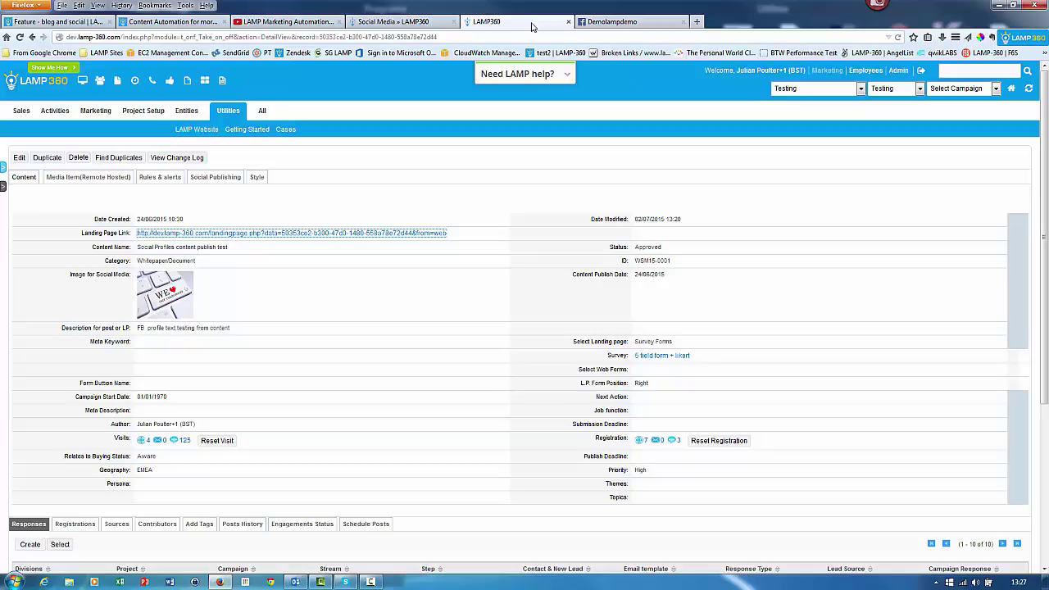
left_click(105, 179)
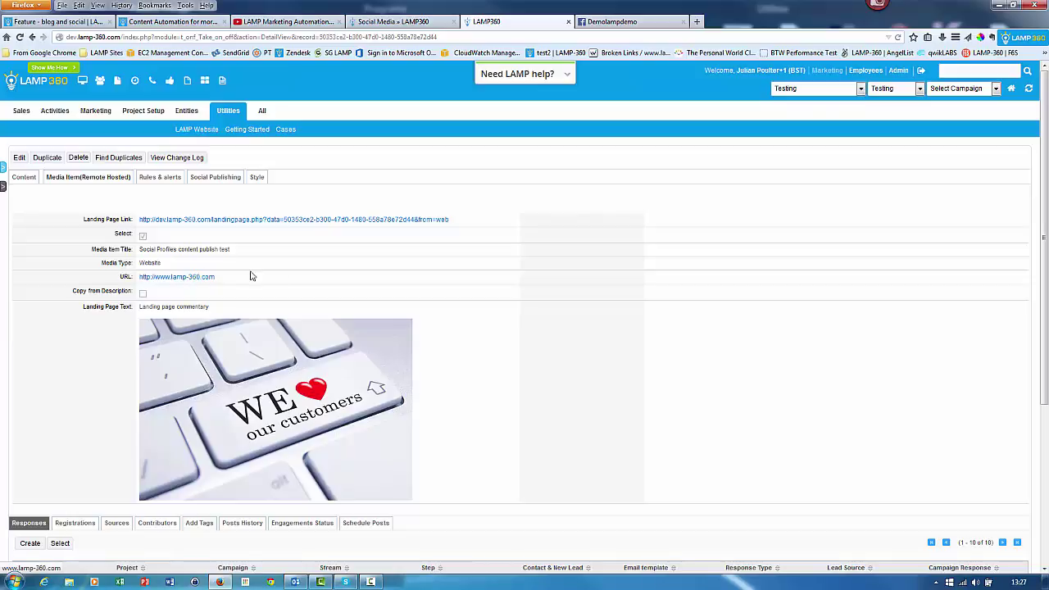
left_click(289, 221)
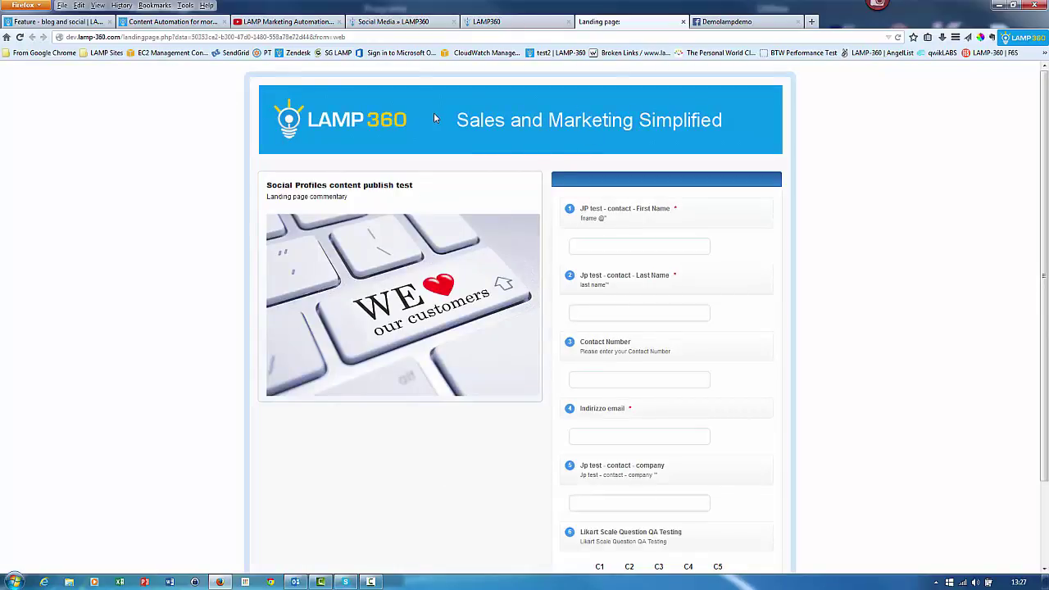
scroll(689, 221, "down", 2)
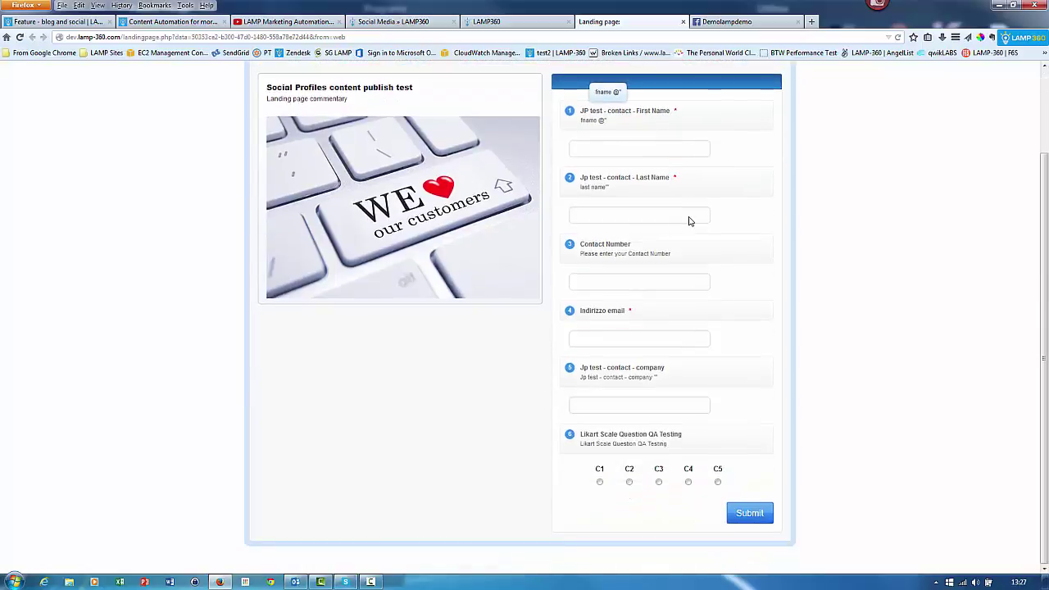
scroll(476, 196, "up", 1)
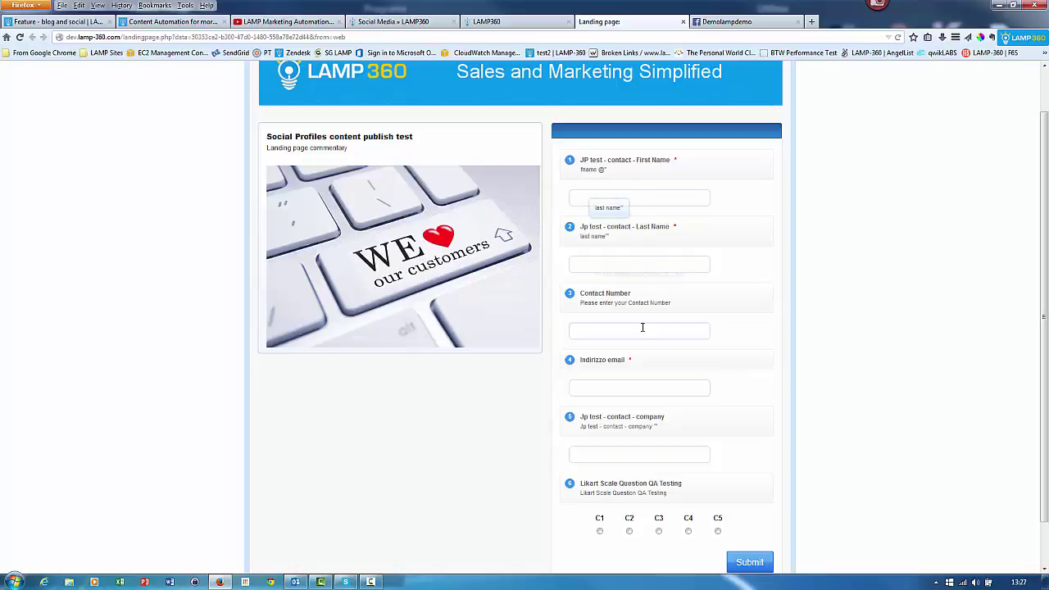
scroll(642, 327, "down", 1)
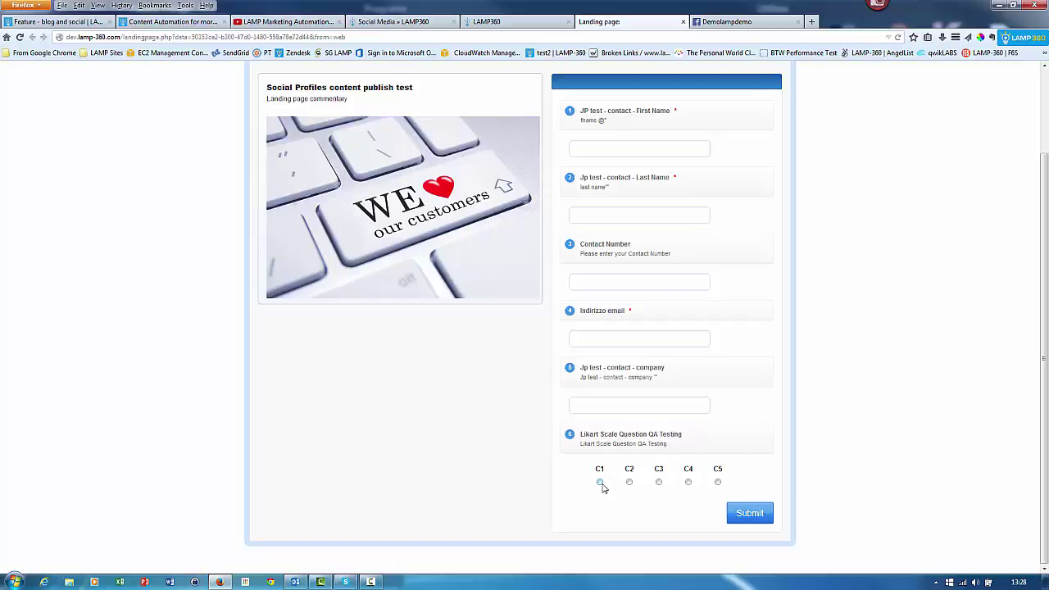
scroll(496, 393, "up", 2)
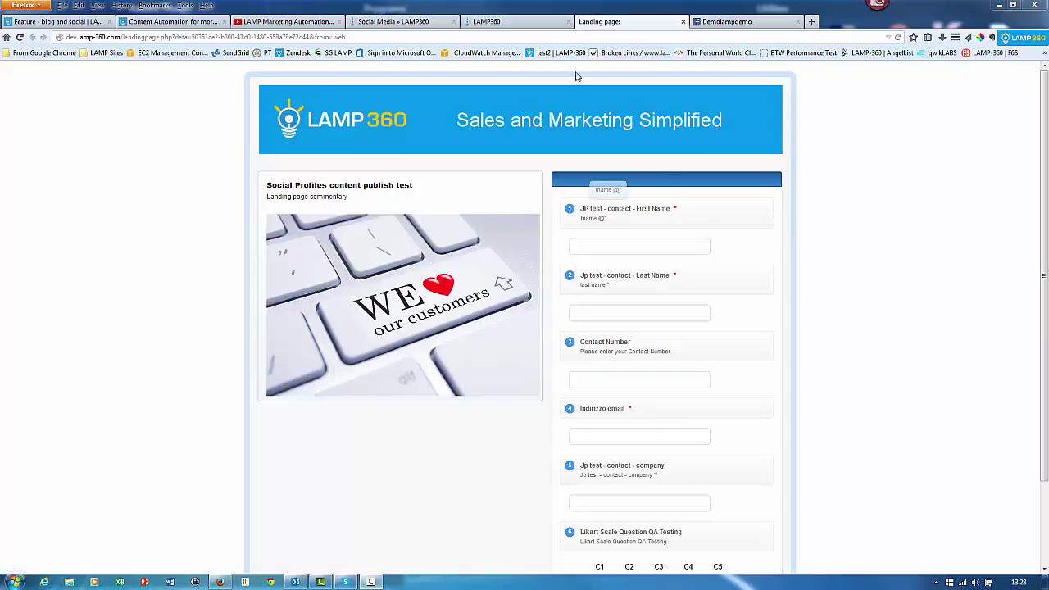
Edit the content record's social publishing settings and copy the description into the Facebook post again.
left_click(20, 148)
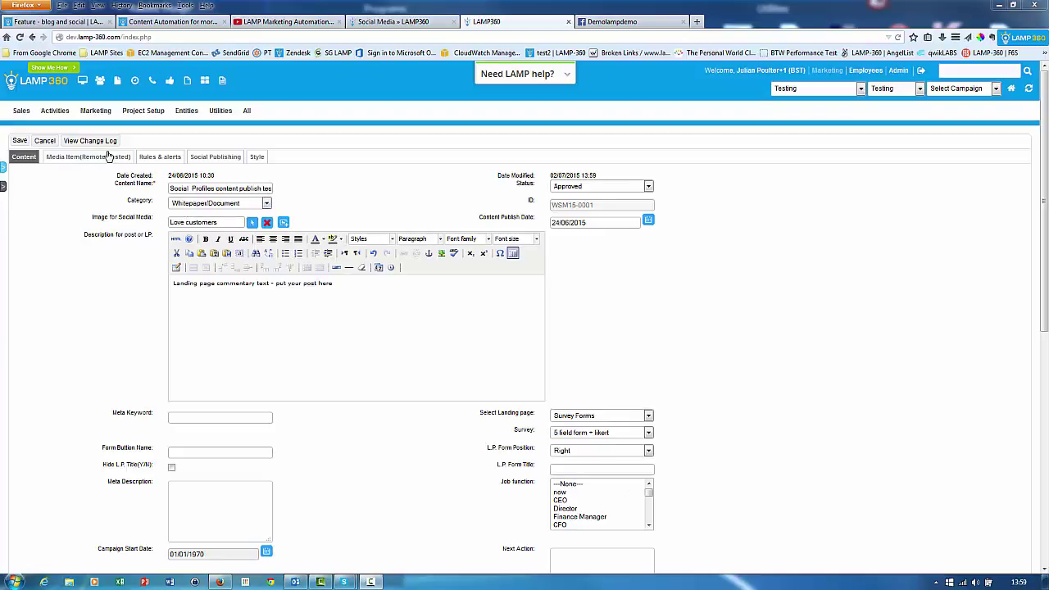
left_click(205, 159)
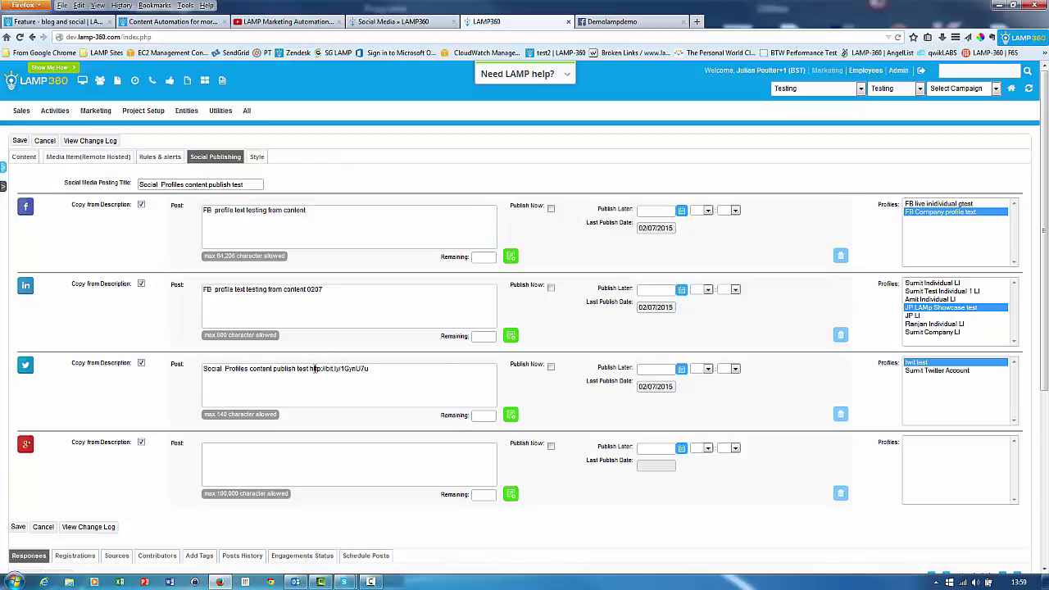
left_click(141, 205)
left_click(141, 205)
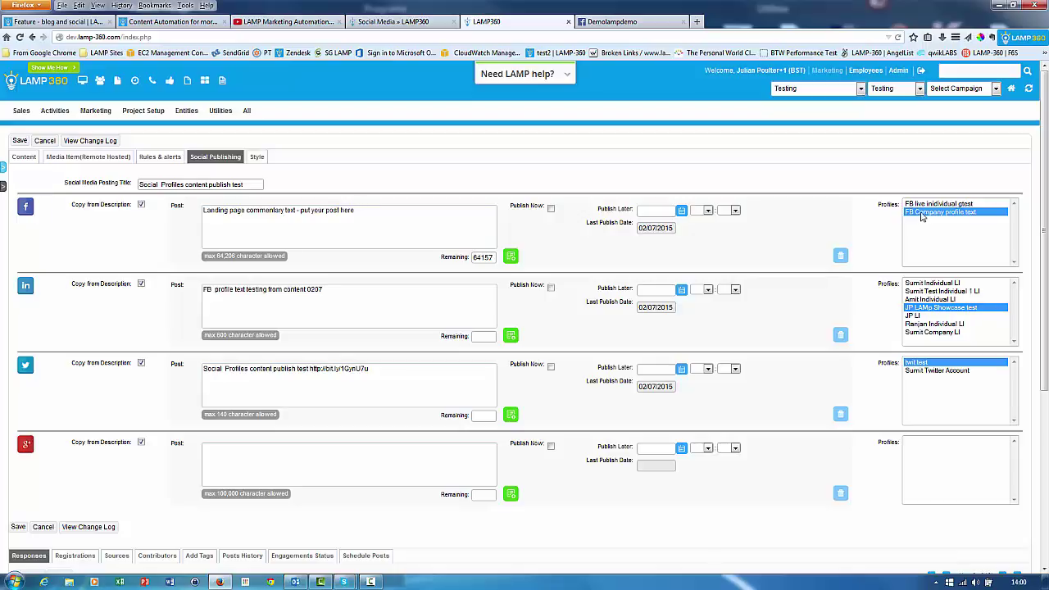
Set the first Facebook post to publish now.
left_click(551, 209)
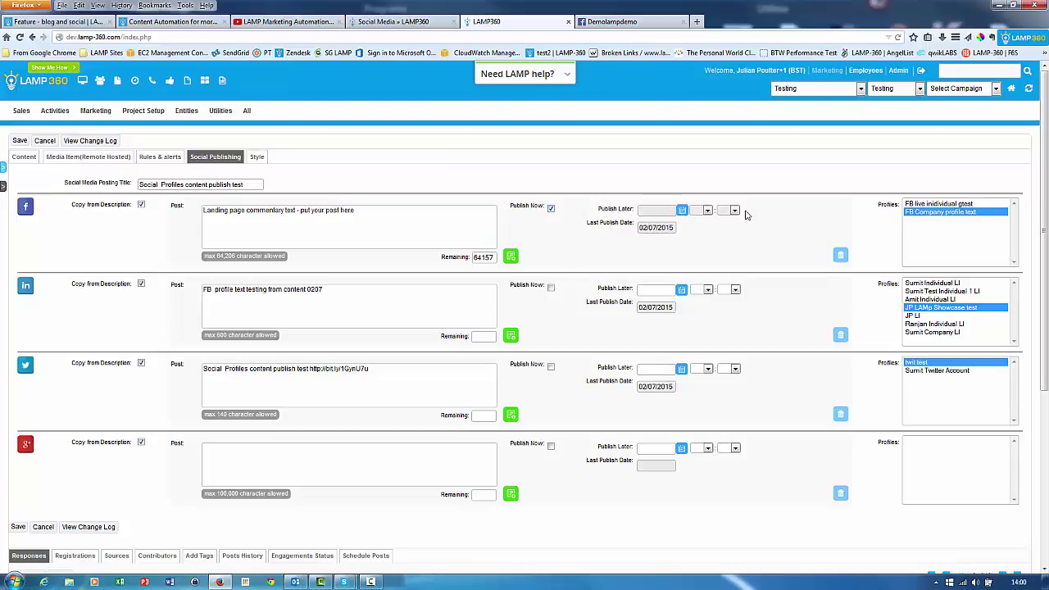
left_click(550, 209)
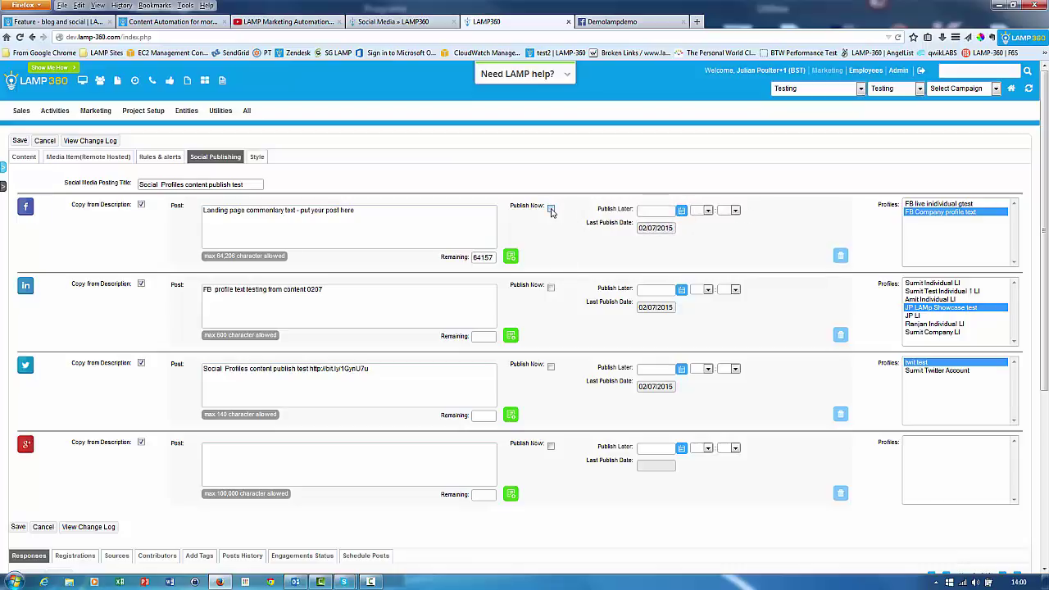
left_click(550, 209)
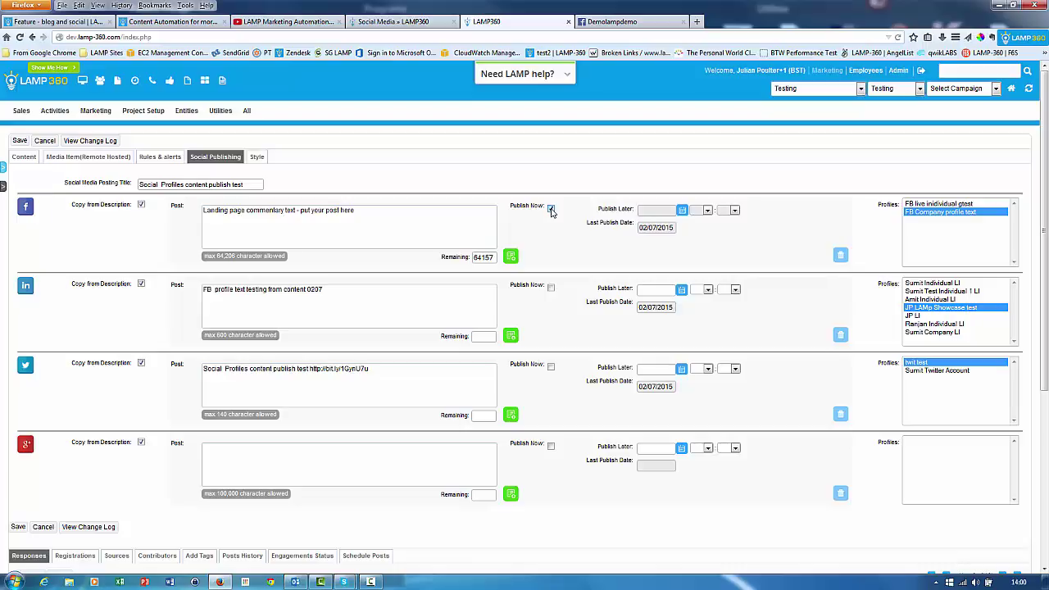
Add a second Facebook post with 2 appended to its text and schedule it for 2015-07-02 at 17:00.
left_click(511, 257)
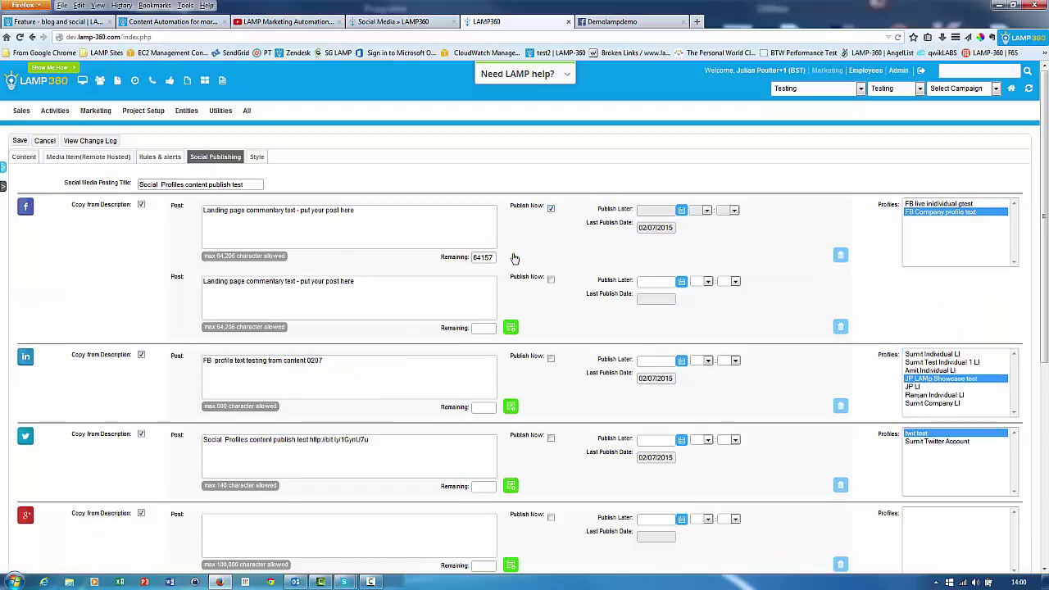
left_click(400, 296)
type("2")
left_click(682, 281)
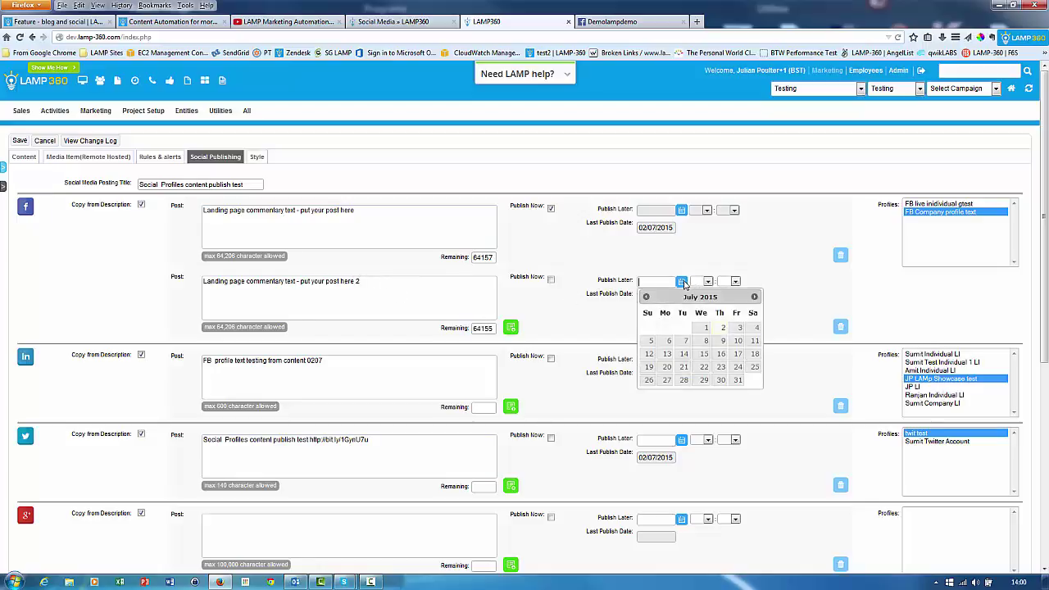
left_click(723, 328)
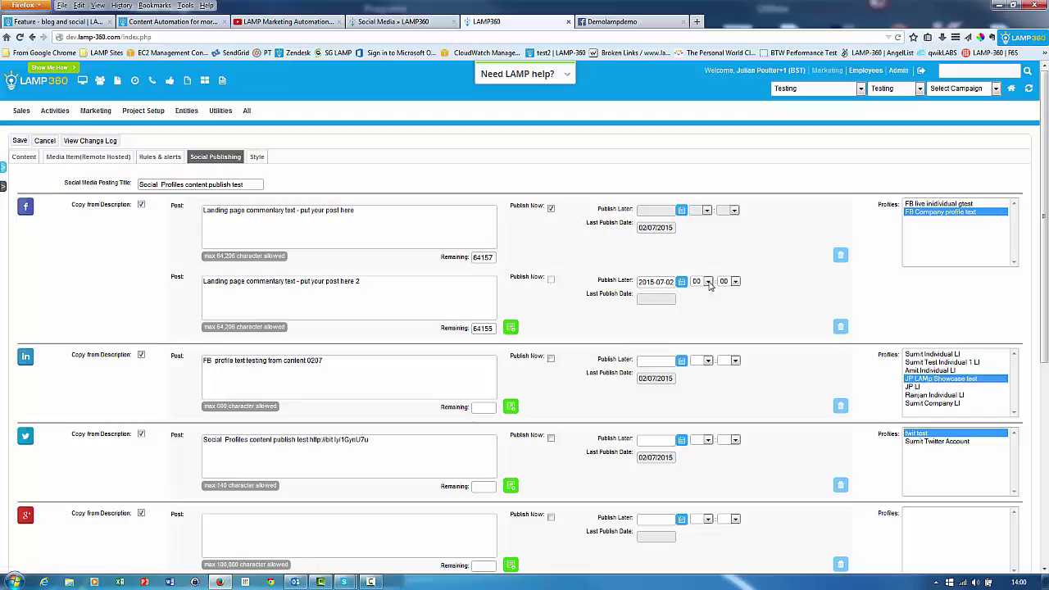
left_click(707, 281)
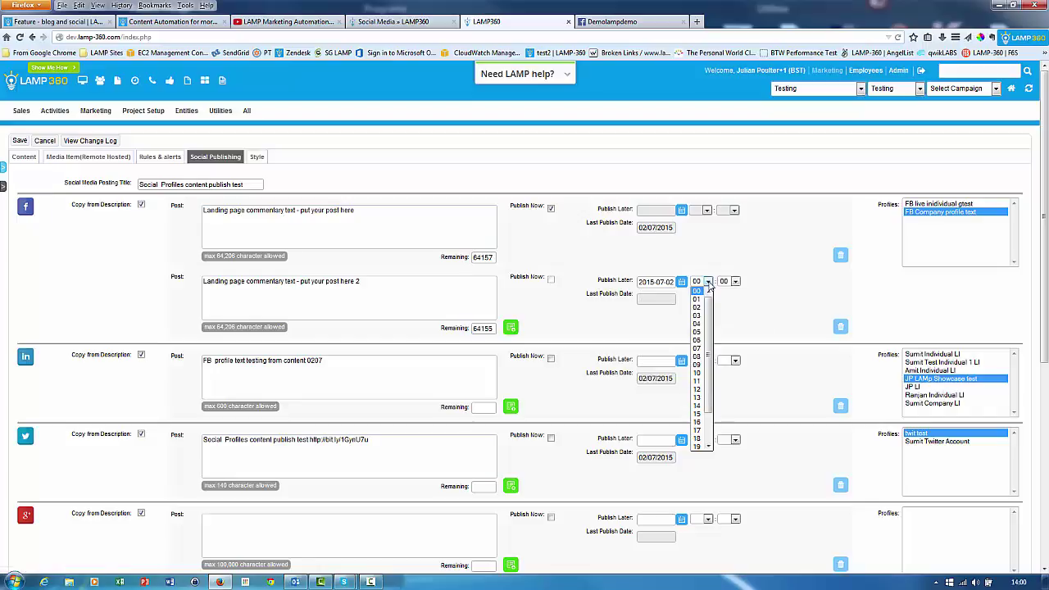
left_click(699, 432)
Add a third Facebook post and schedule it for 2015-07-03 at 08:00.
left_click(511, 327)
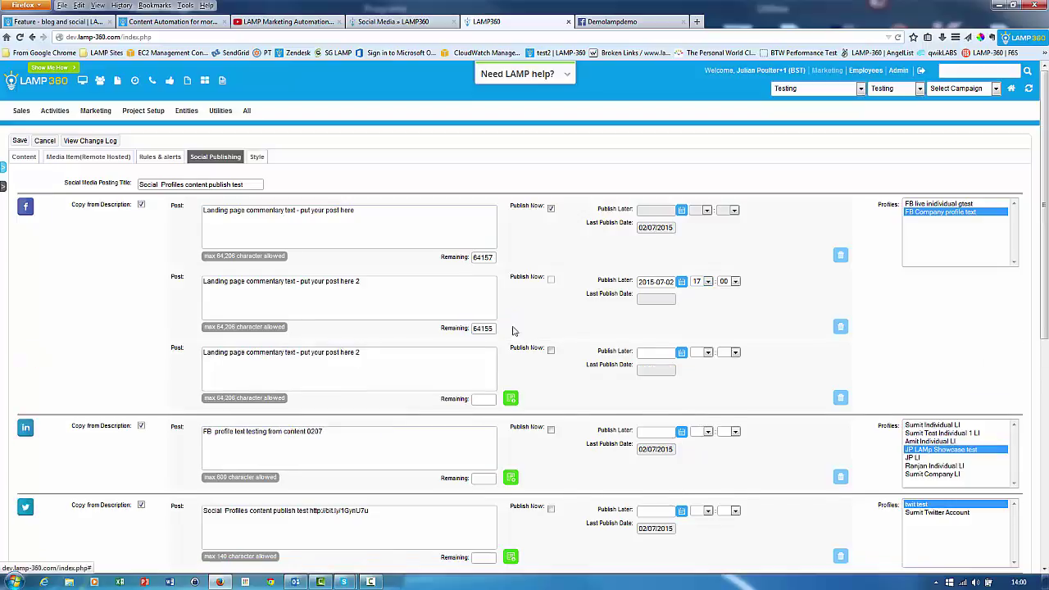
left_click(682, 352)
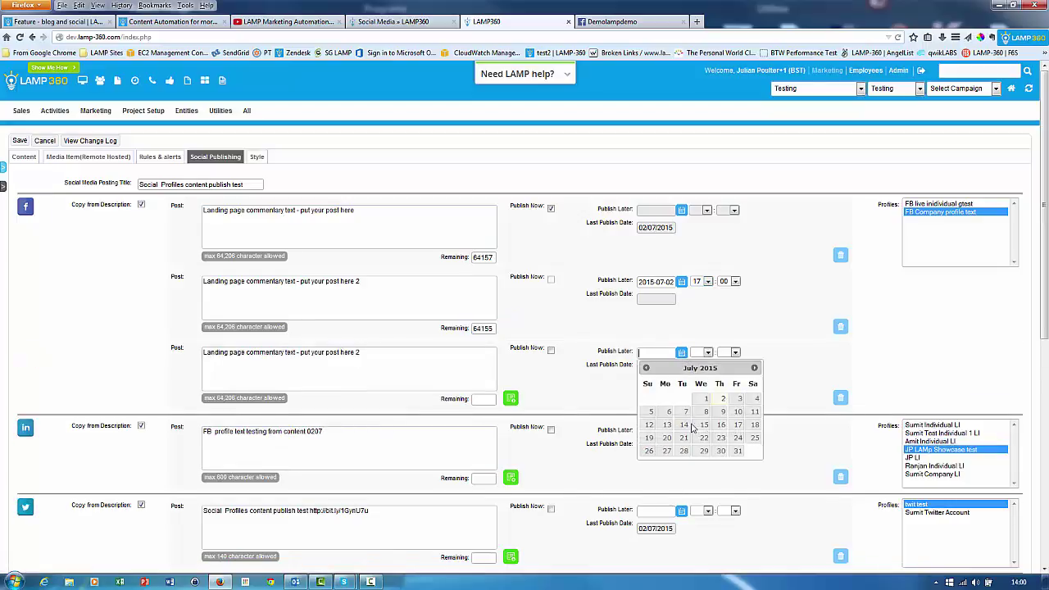
left_click(739, 400)
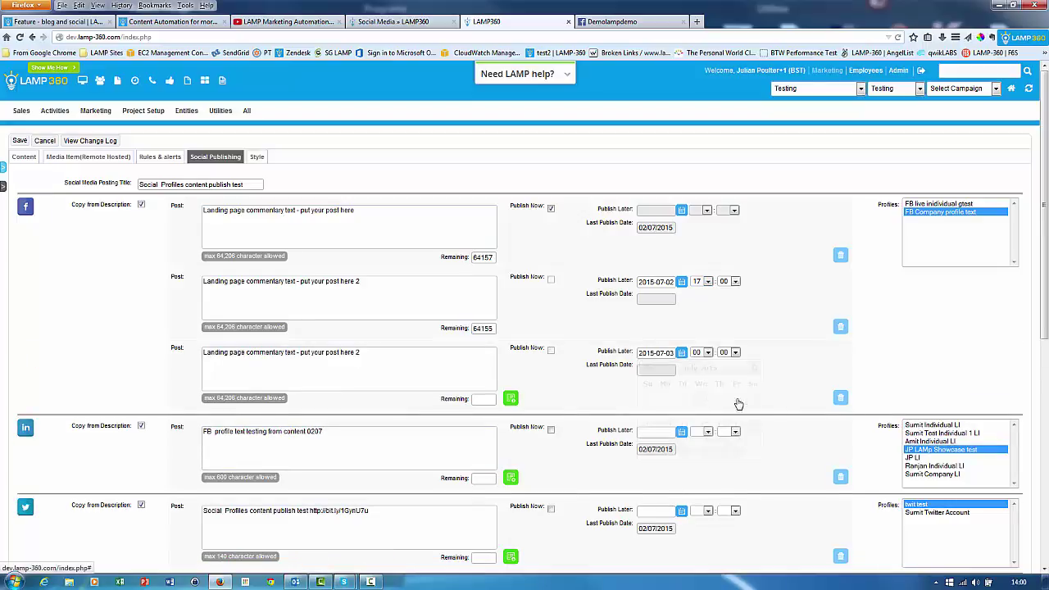
left_click(704, 356)
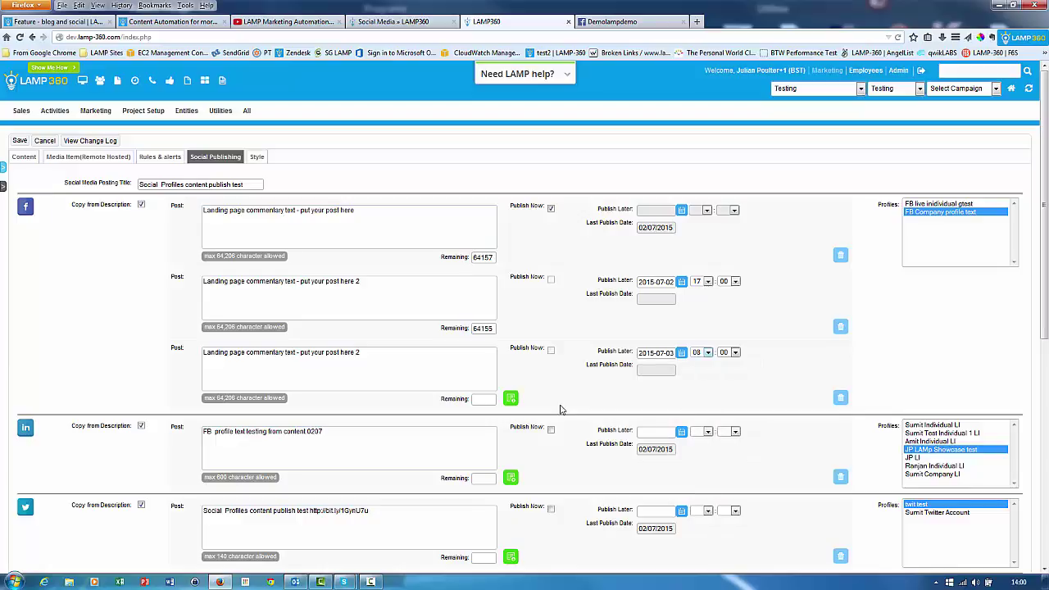
left_click(699, 428)
Add a fourth Facebook post and schedule it for 2015-10-22 at 17:00.
left_click(511, 400)
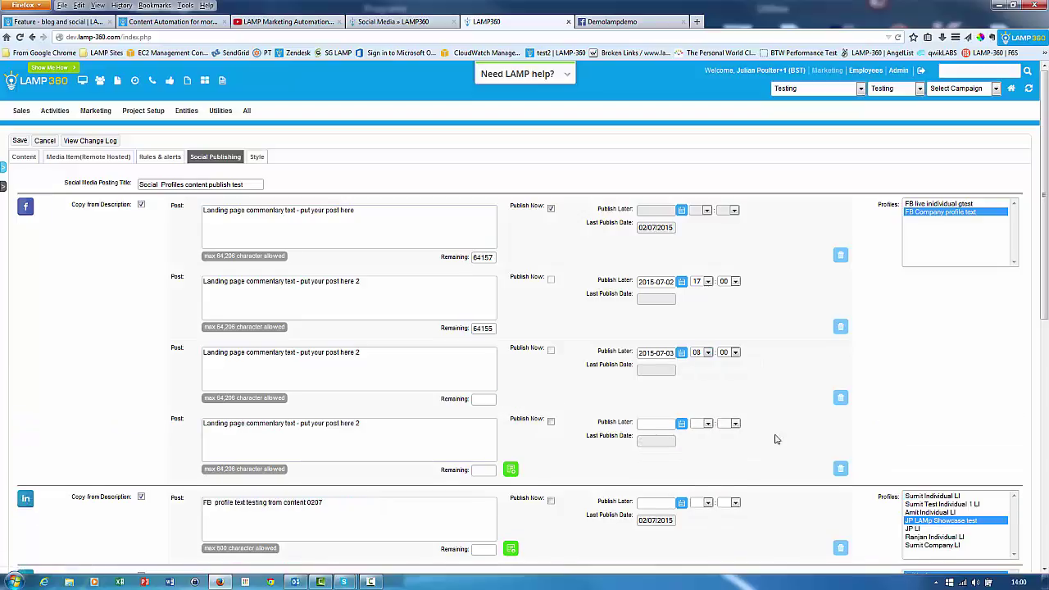
left_click(682, 425)
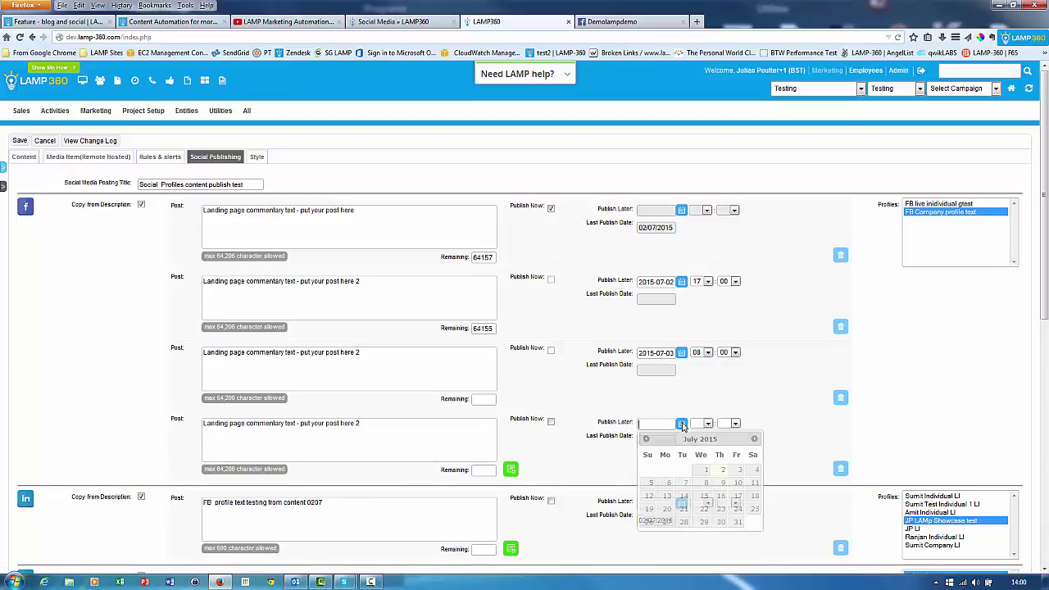
left_click(755, 440)
left_click(755, 440)
left_click(755, 441)
left_click(721, 509)
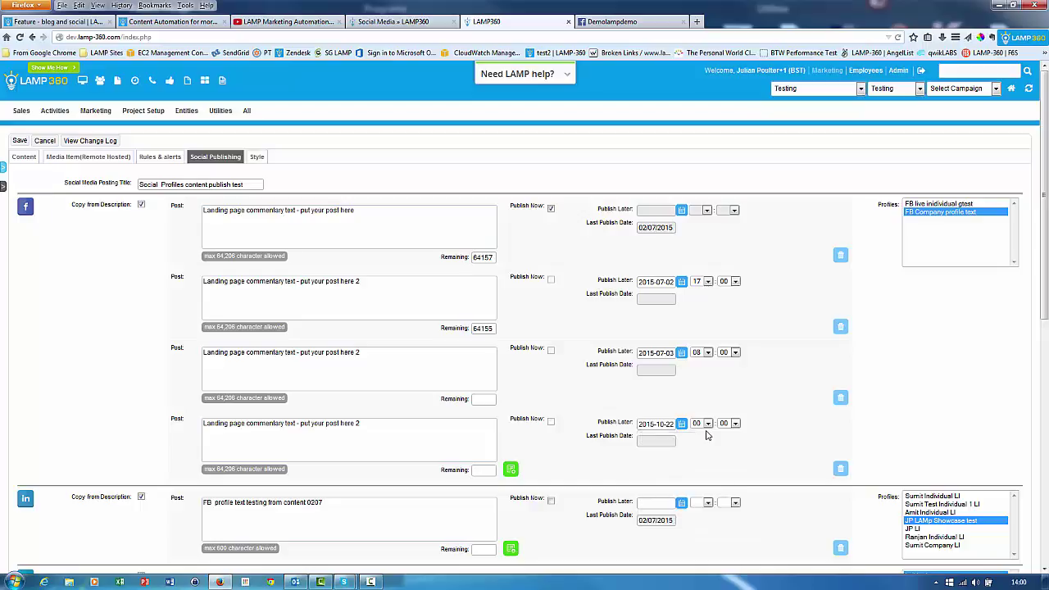
left_click(708, 424)
left_click(702, 397)
Change the ending number of the third and fourth Facebook posts to 3 and 4, and save the record.
scroll(770, 362, "down", 1)
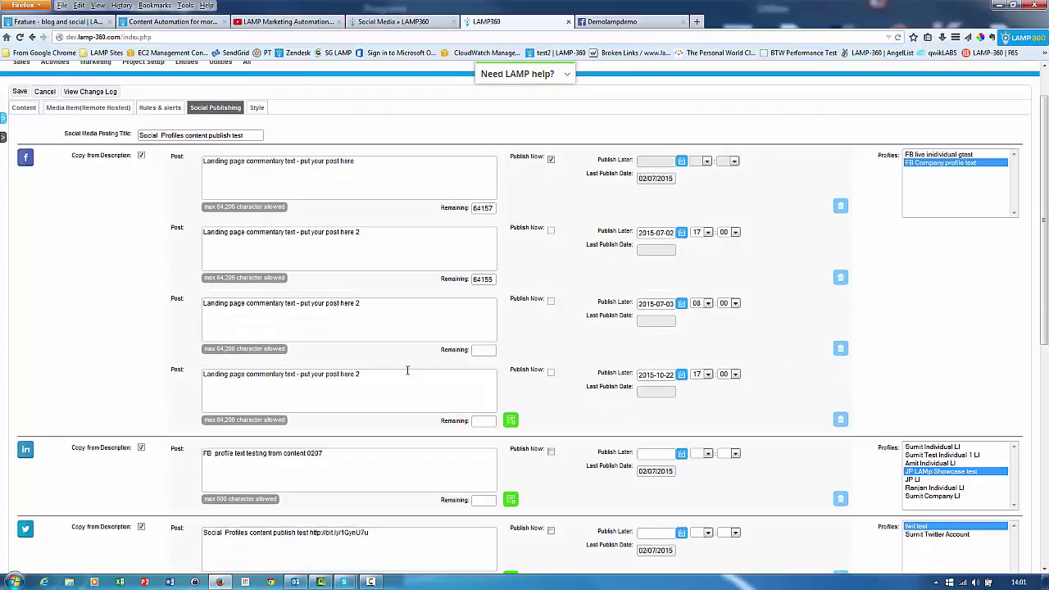
scroll(447, 496, "up", 1)
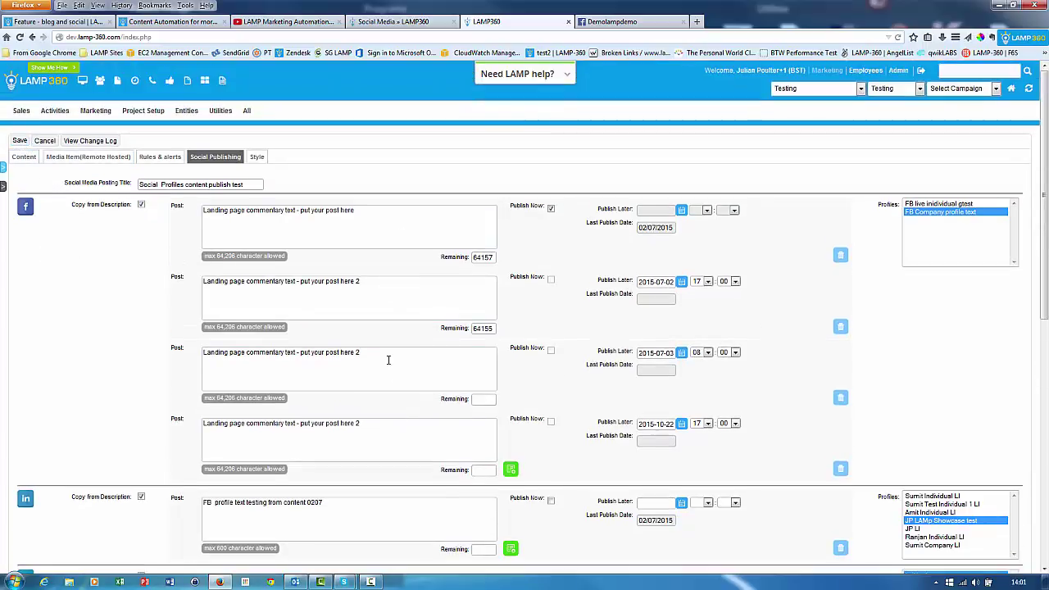
left_click_drag(361, 352, 351, 352)
type("3")
type("4")
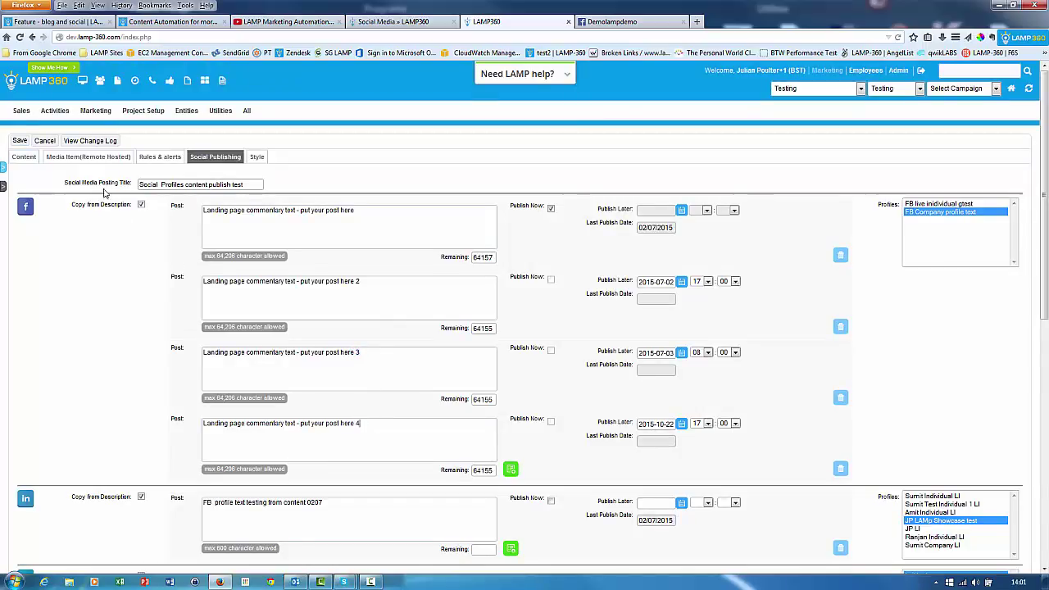
left_click(22, 141)
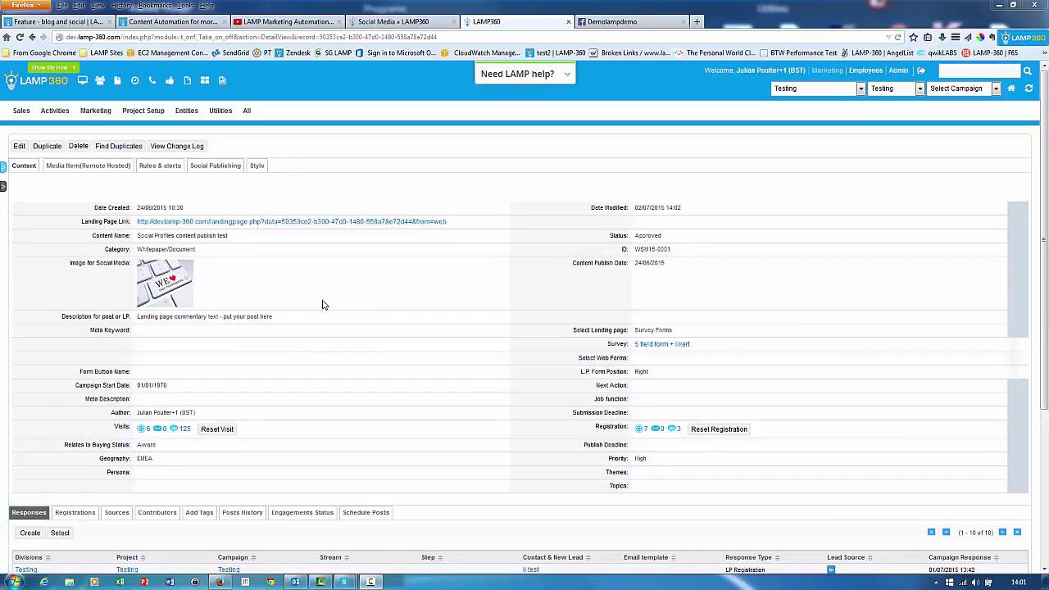
Review the record's posts history sorted by shared date, and its list of scheduled posts.
scroll(322, 305, "down", 3)
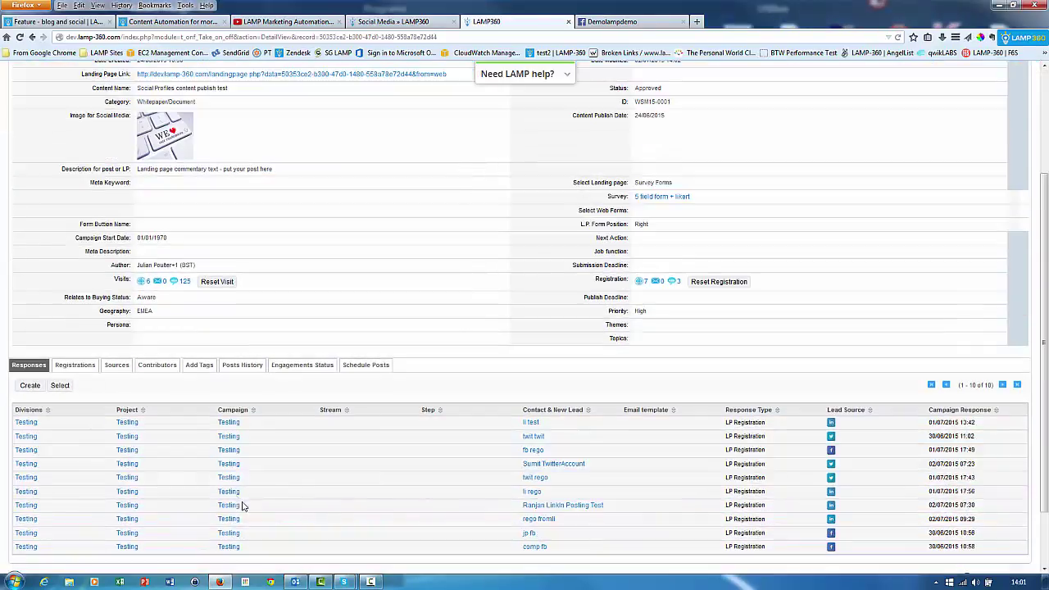
left_click(241, 366)
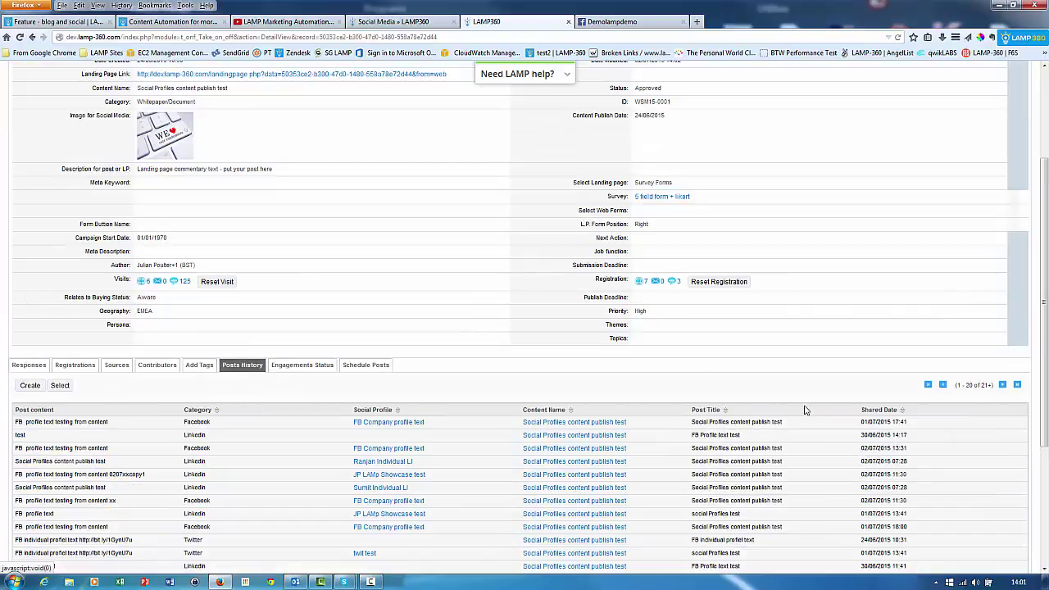
left_click(879, 410)
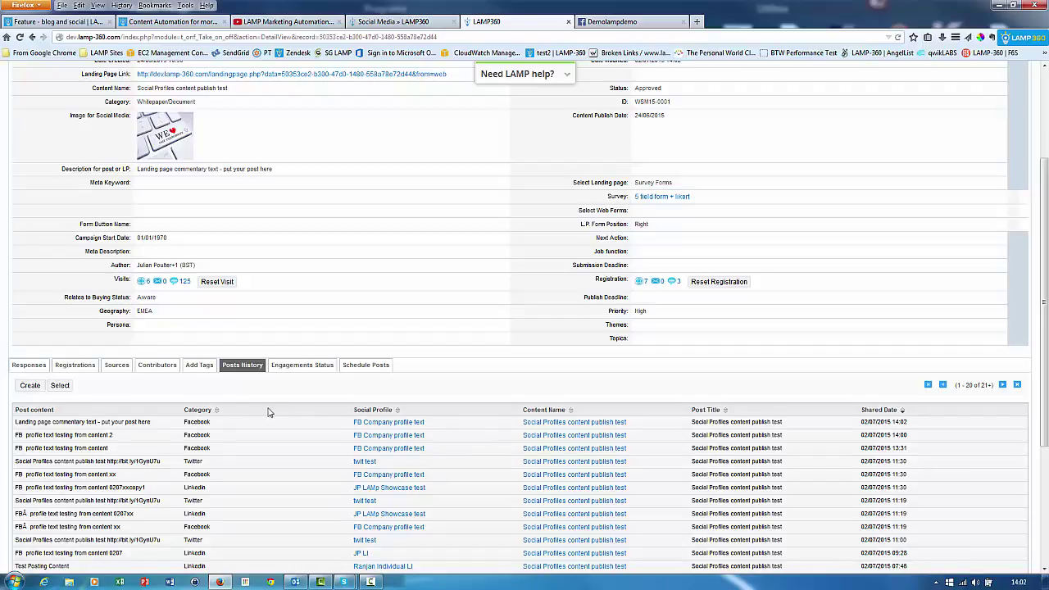
left_click(366, 366)
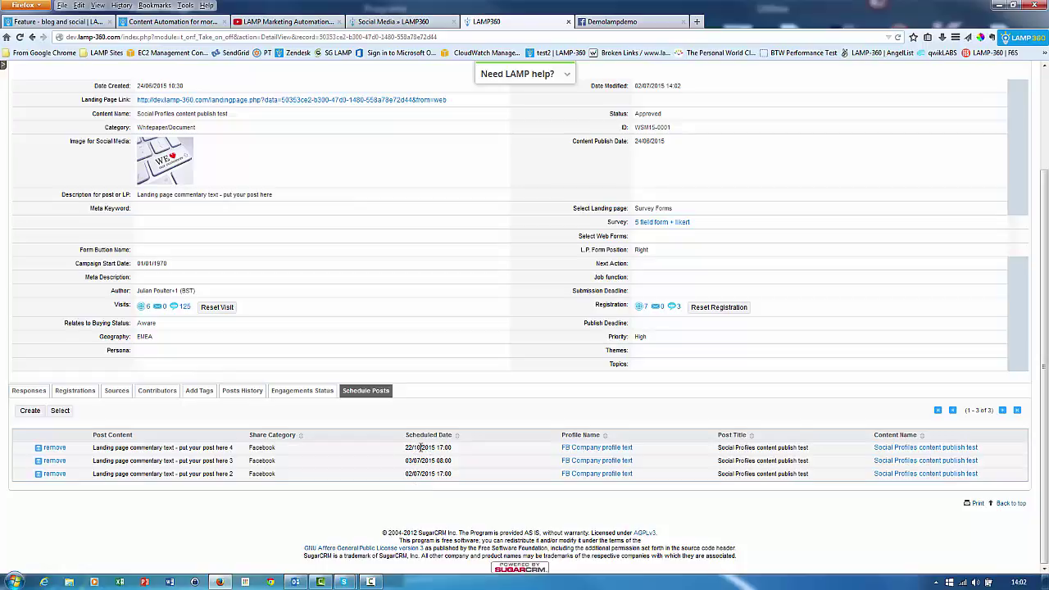
View the record's landing page from its link and switch to the Demolampdemo Facebook page.
scroll(445, 415, "up", 3)
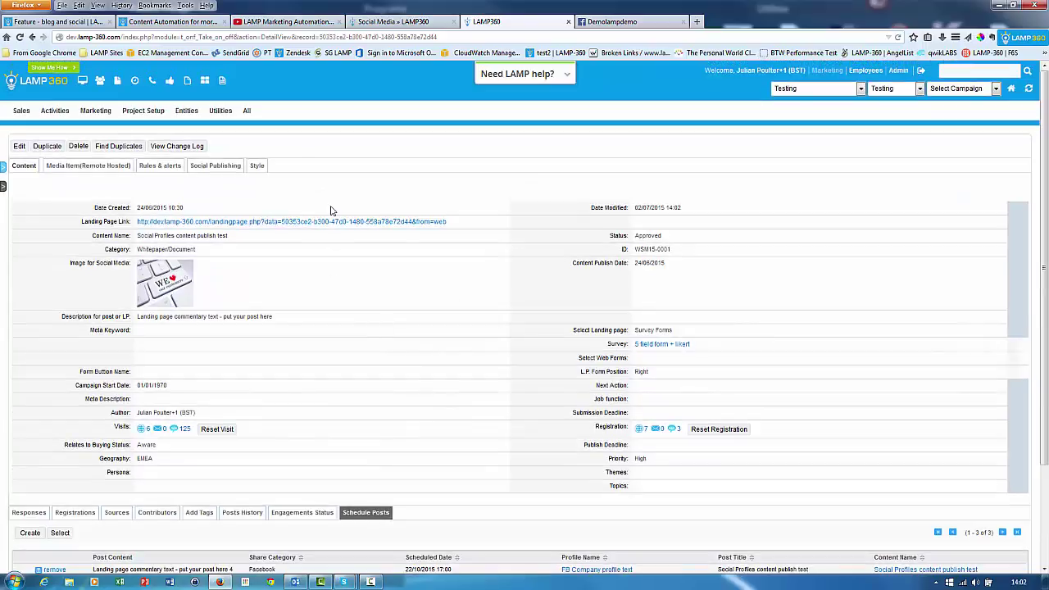
left_click(329, 223)
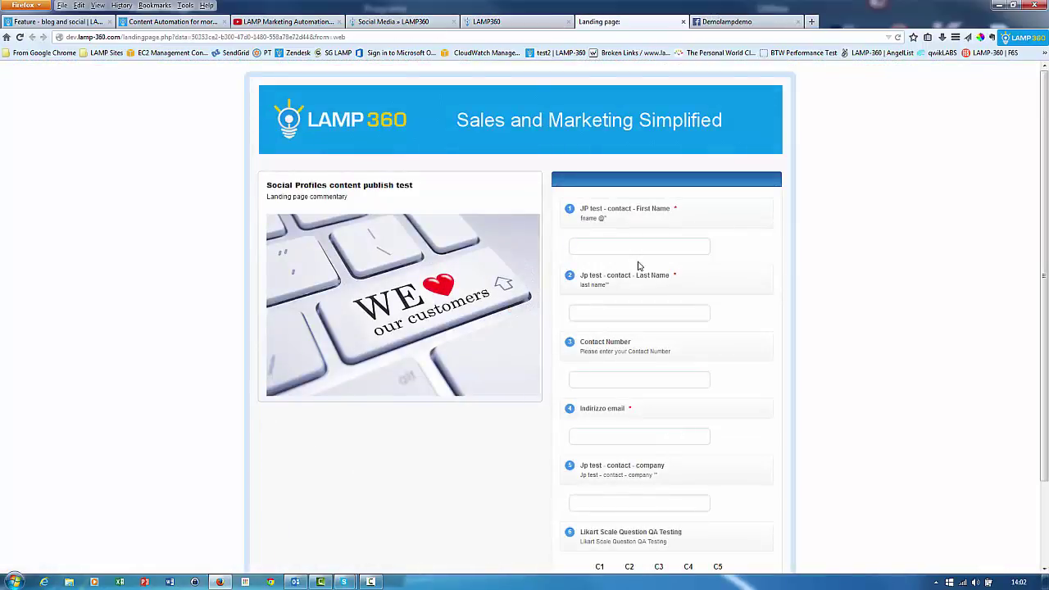
left_click(731, 25)
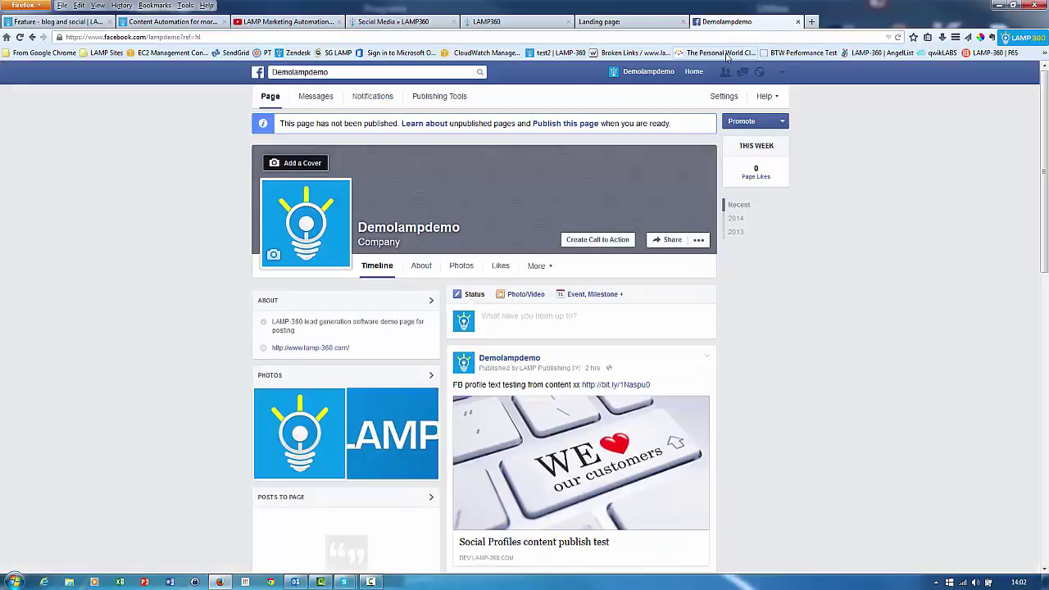
Reload the Demolampdemo Facebook page and open the landing page link in its newest post.
left_click(19, 38)
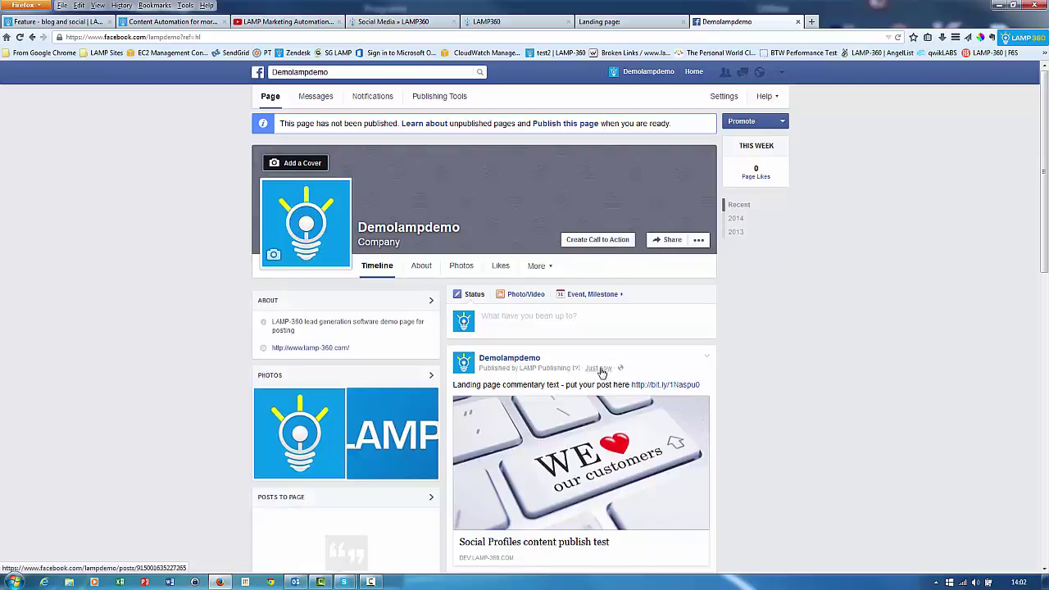
scroll(871, 326, "down", 1)
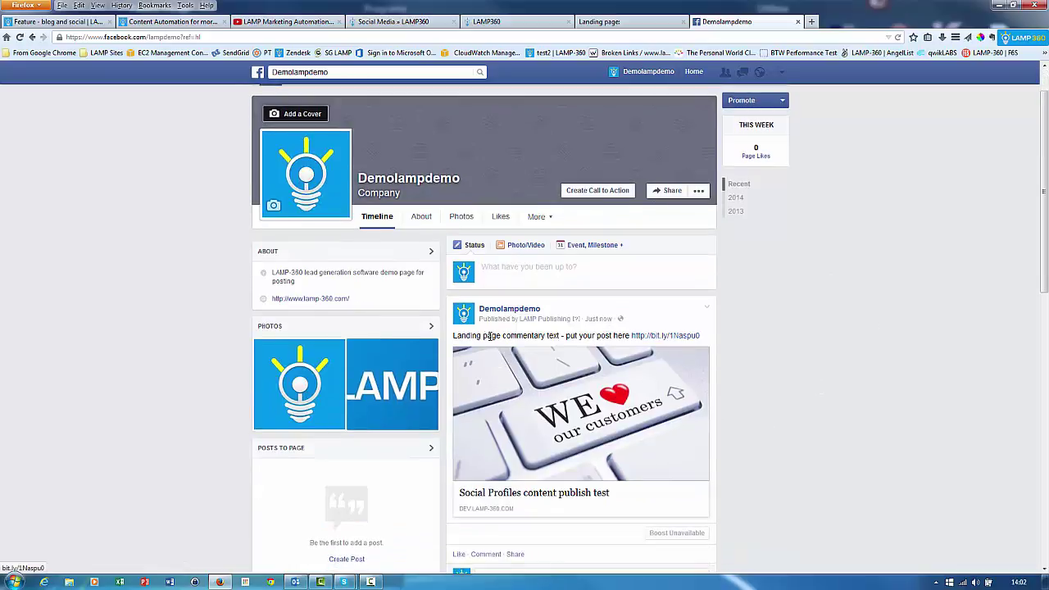
left_click(677, 337)
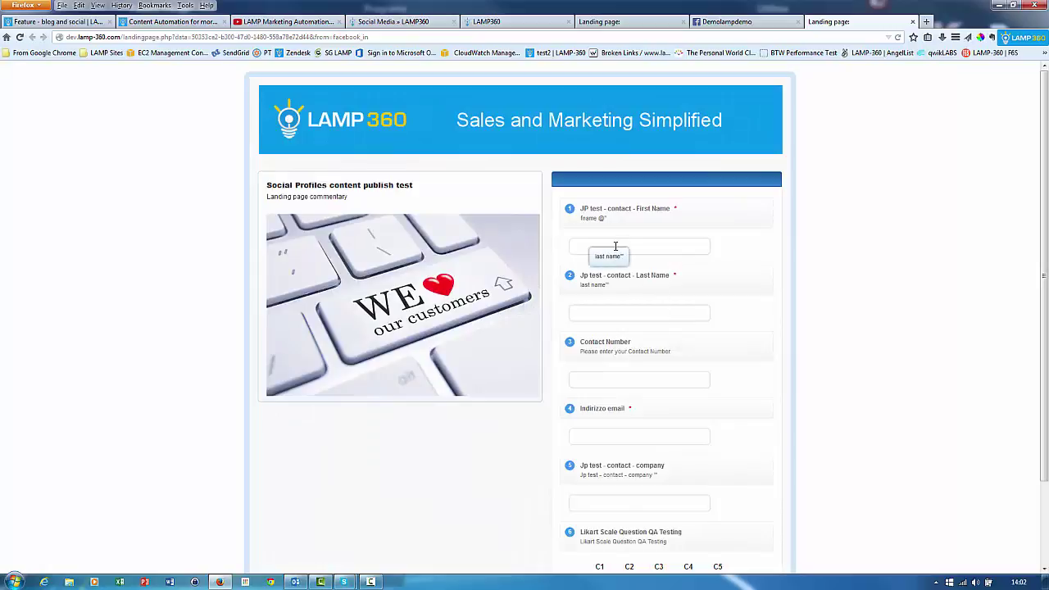
Fill in the landing page form's first name, last name, contact number and e-mail fields.
left_click(663, 249)
type("JP")
key("Tab")
type("FB")
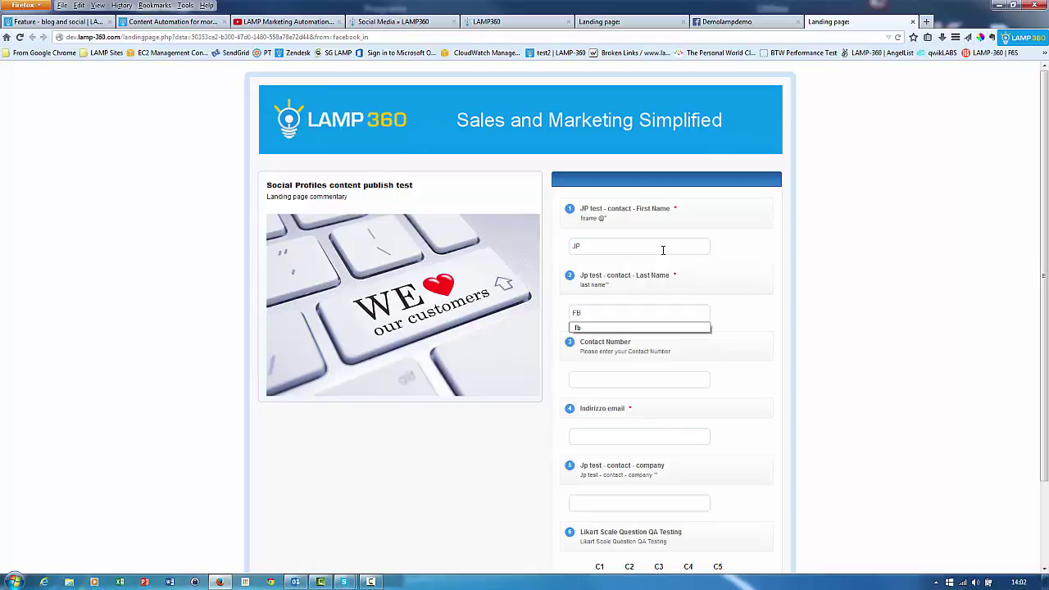
type("_rago")
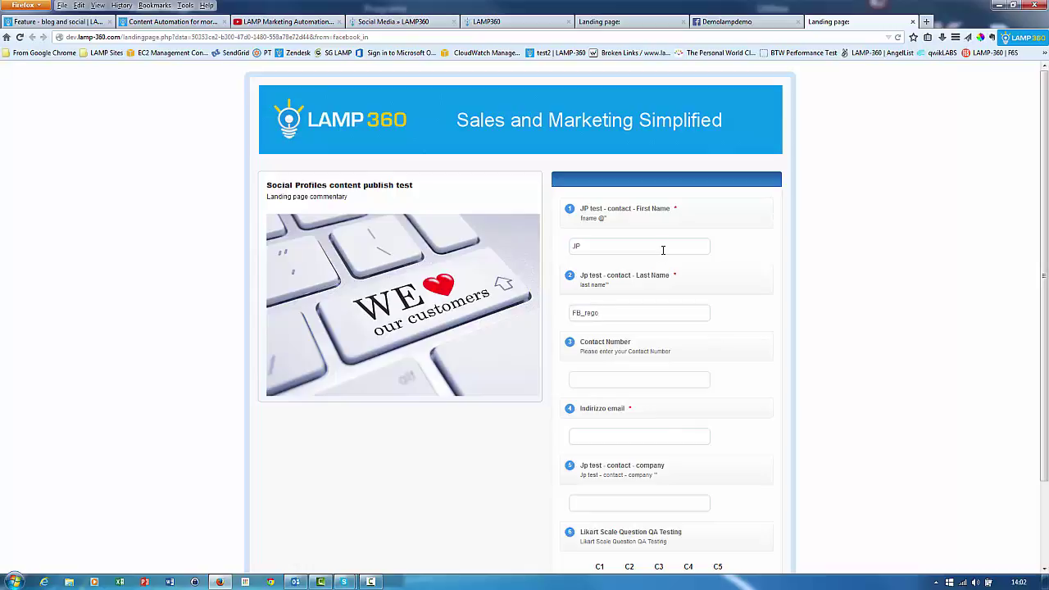
type("123")
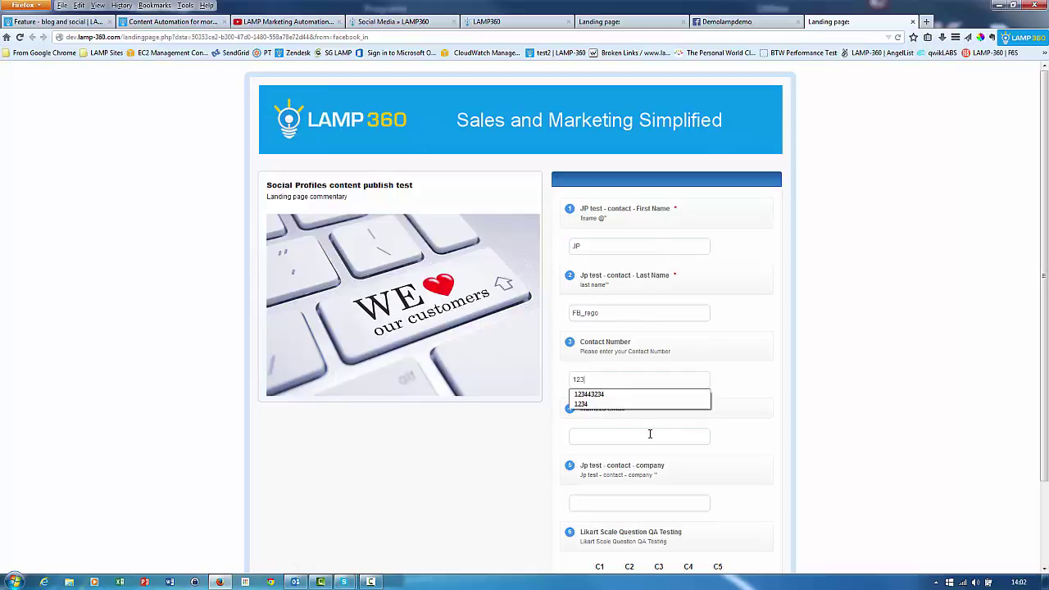
left_click(648, 436)
type("ju")
left_click(649, 451)
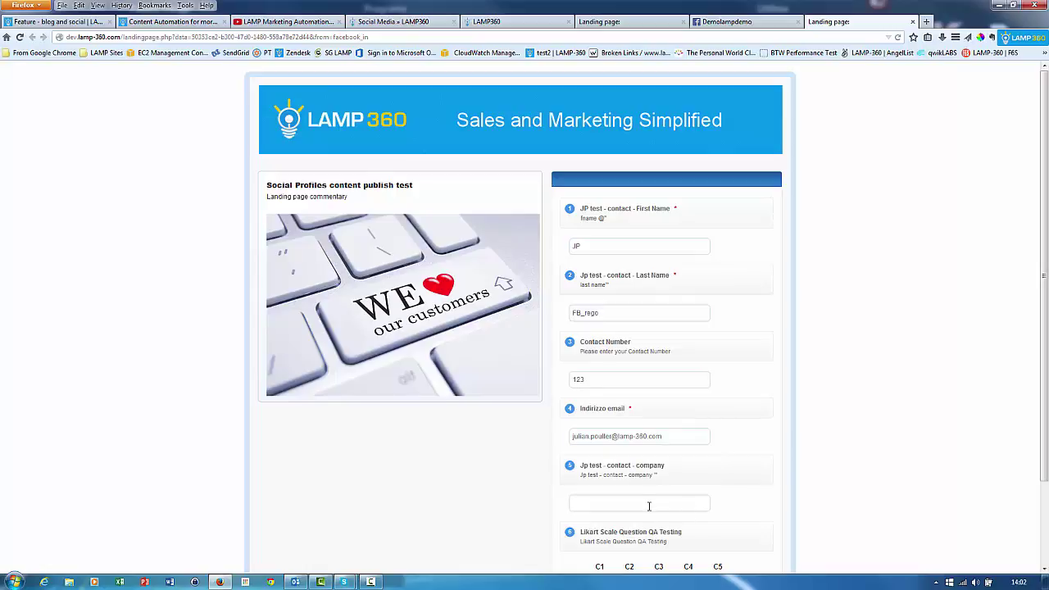
Choose C4 for the Likert scale question and submit the landing page form.
scroll(869, 424, "down", 2)
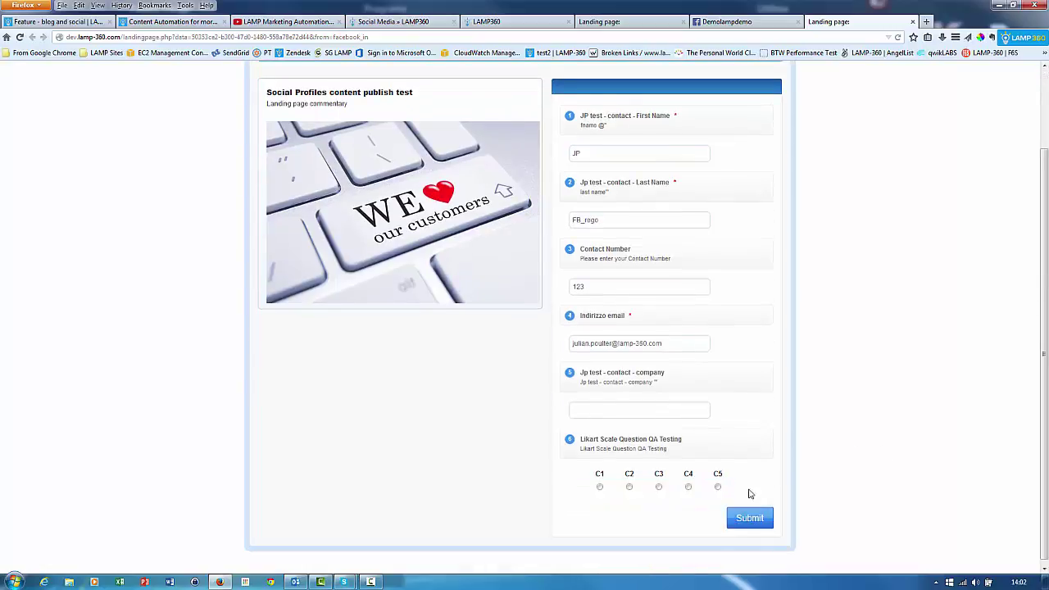
left_click(689, 482)
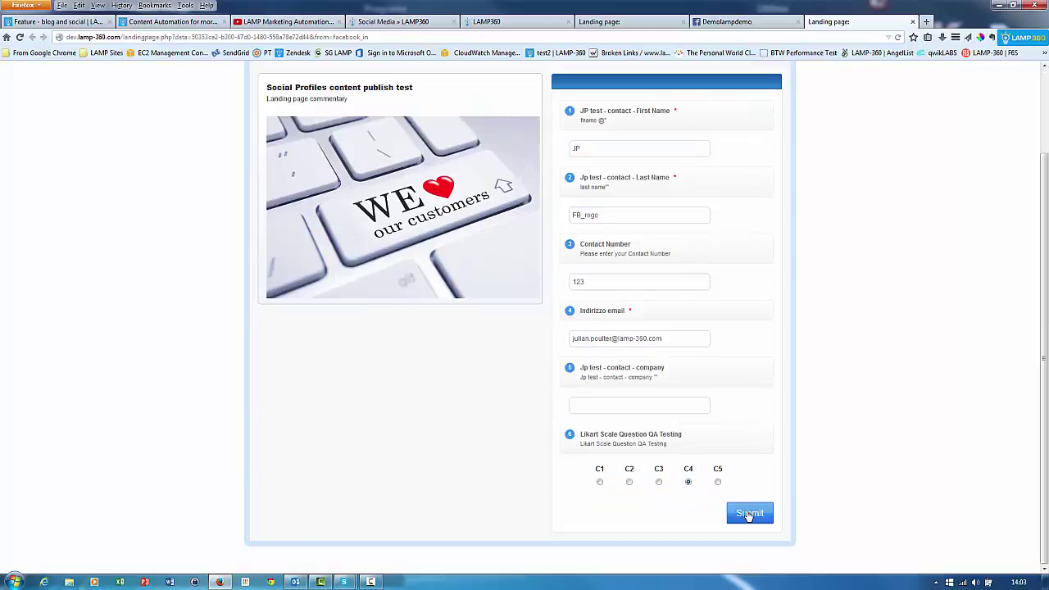
left_click(748, 514)
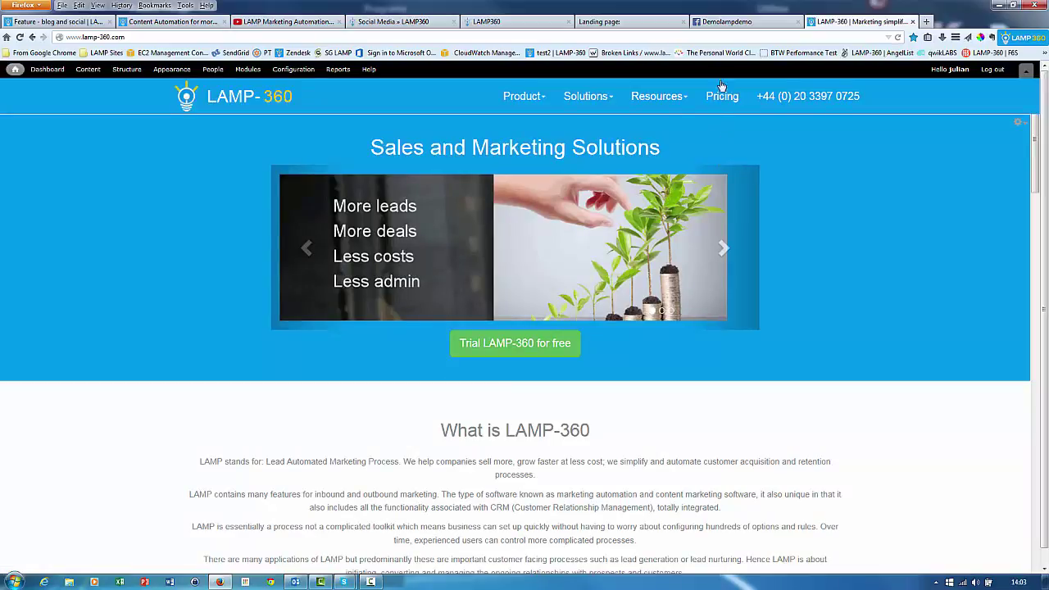
Reload the LAMP360 content record and sort its responses by campaign response date, newest first.
left_click(500, 21)
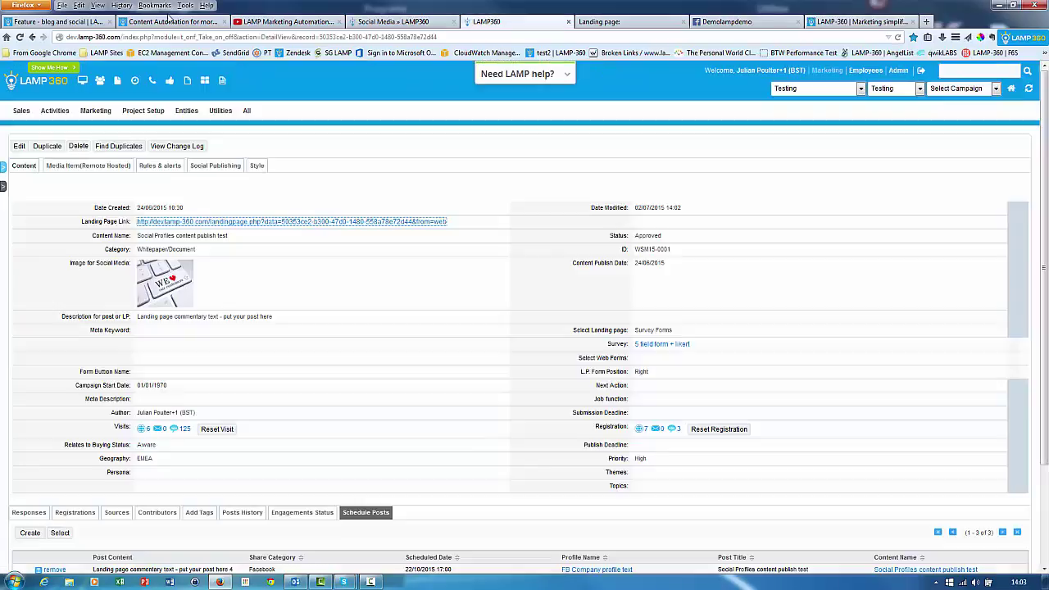
left_click(19, 36)
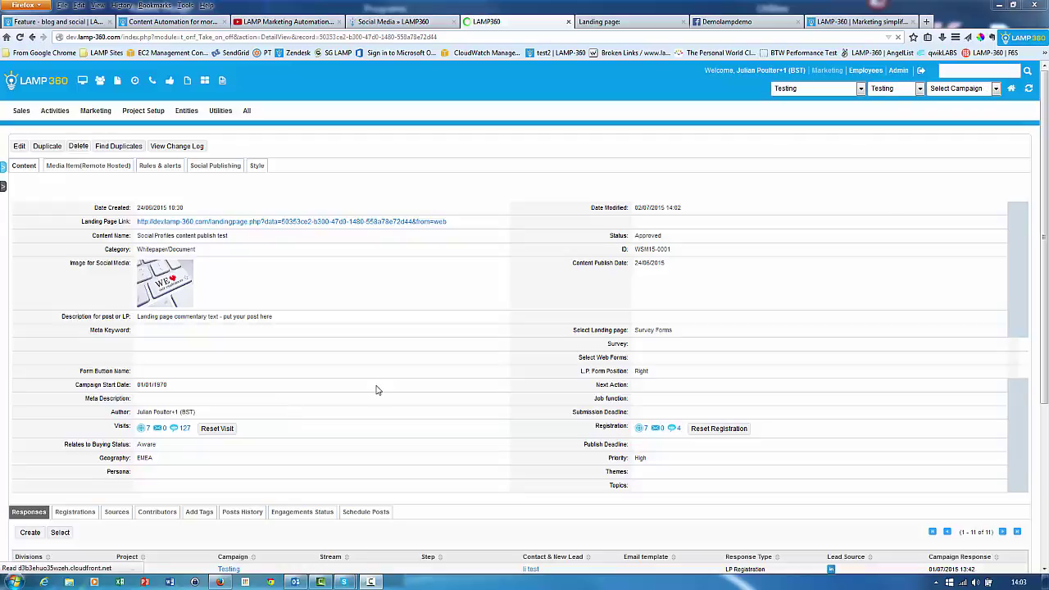
scroll(392, 371, "down", 3)
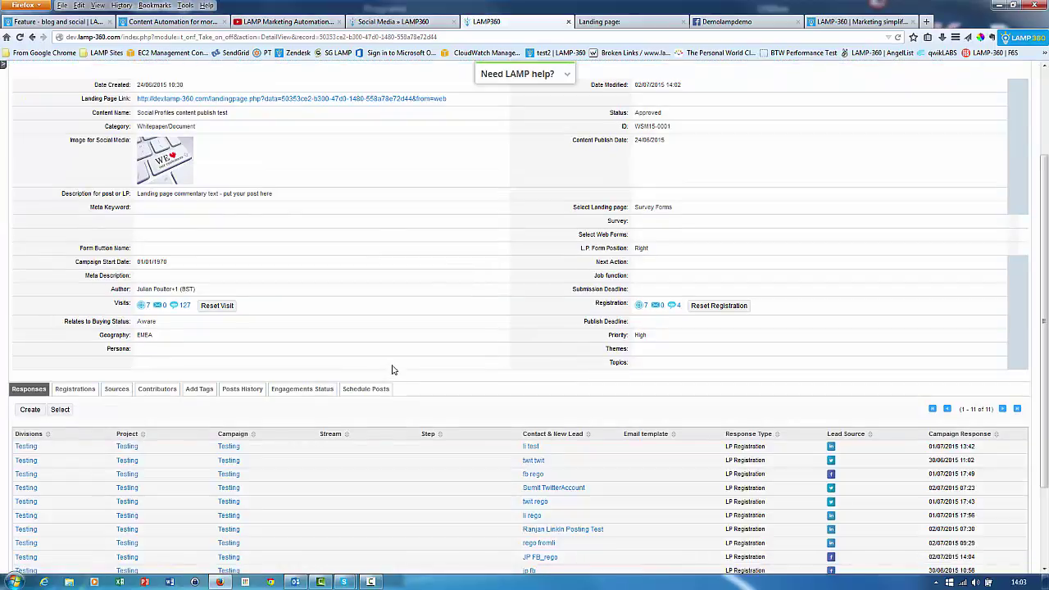
left_click(945, 439)
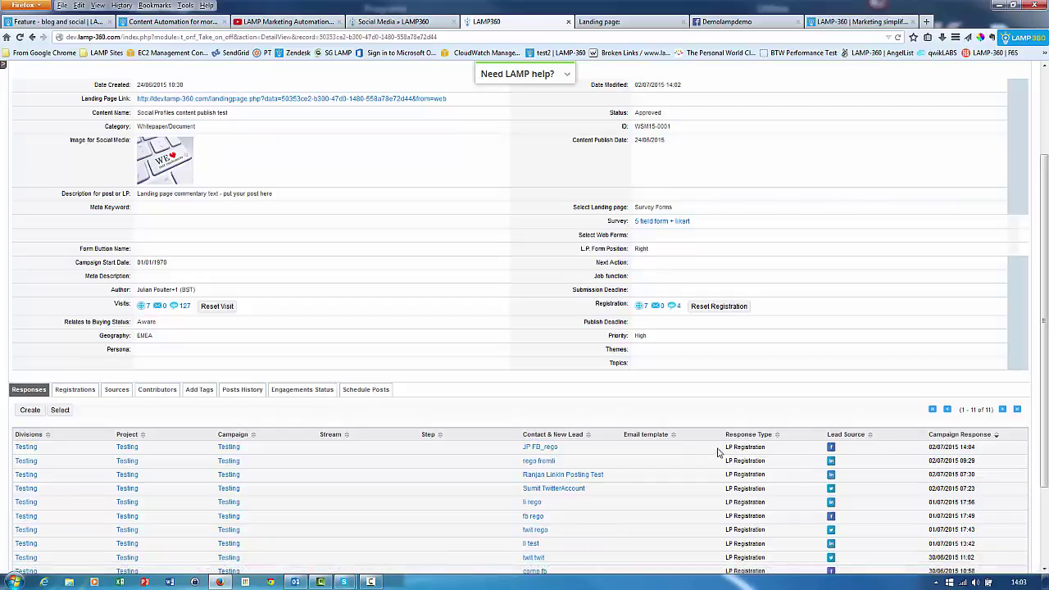
Open the contact behind the newest Facebook response in a new tab and look over the contact record.
right_click(541, 450)
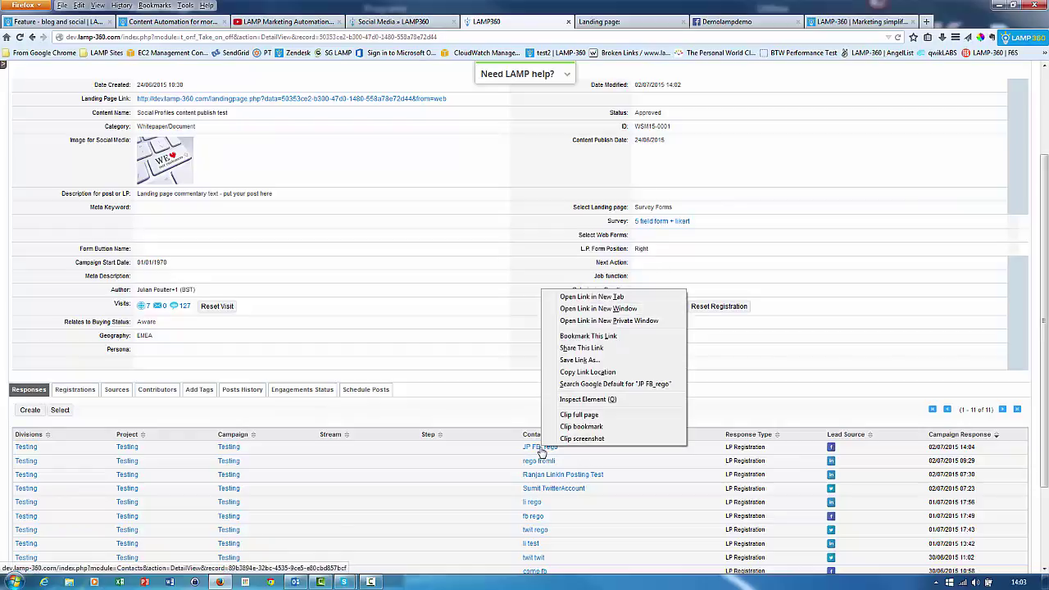
left_click(566, 297)
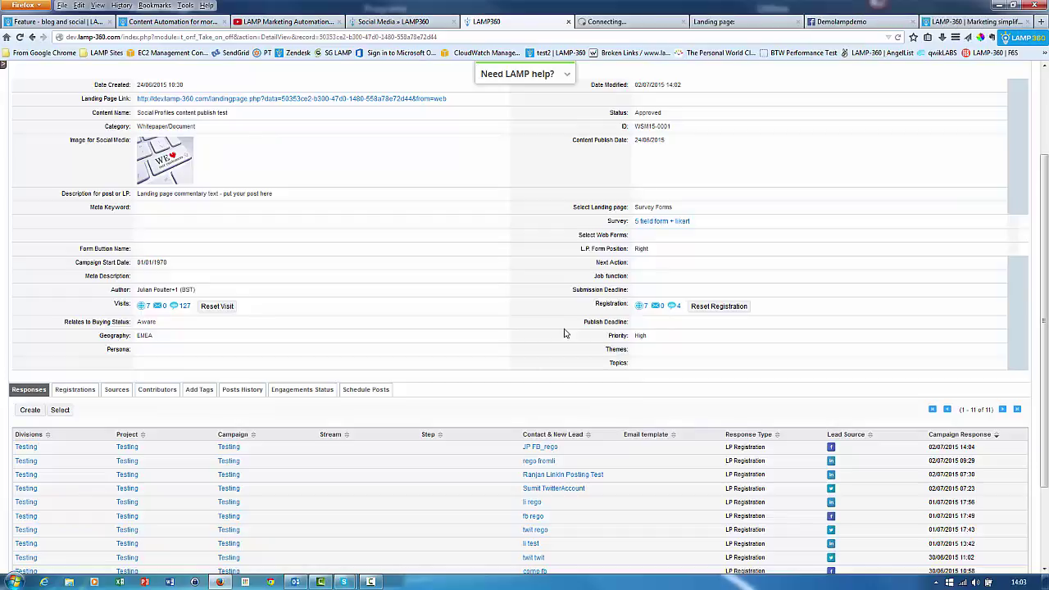
left_click(633, 23)
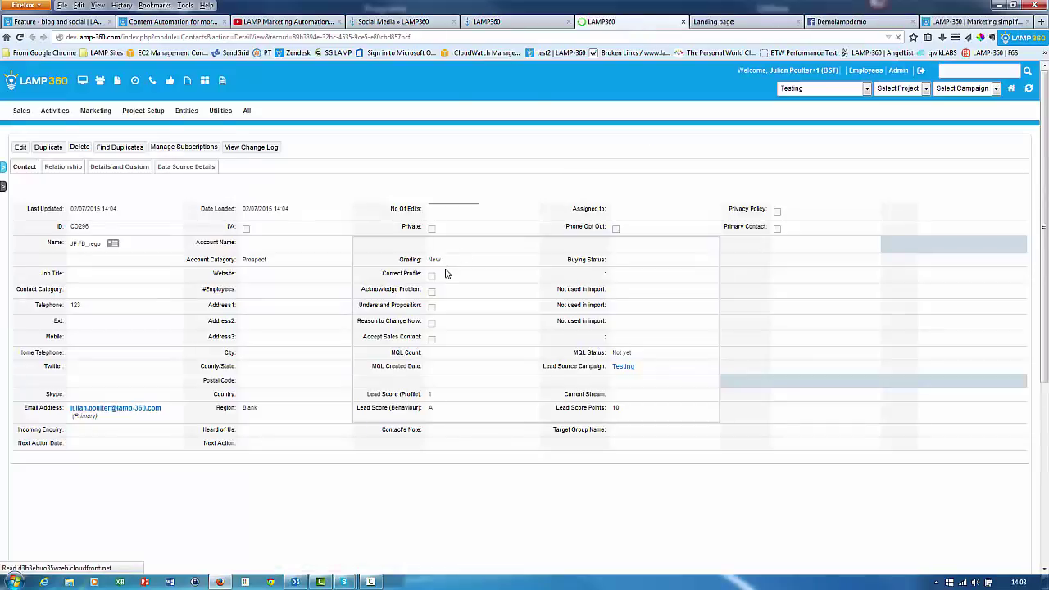
scroll(446, 273, "down", 2)
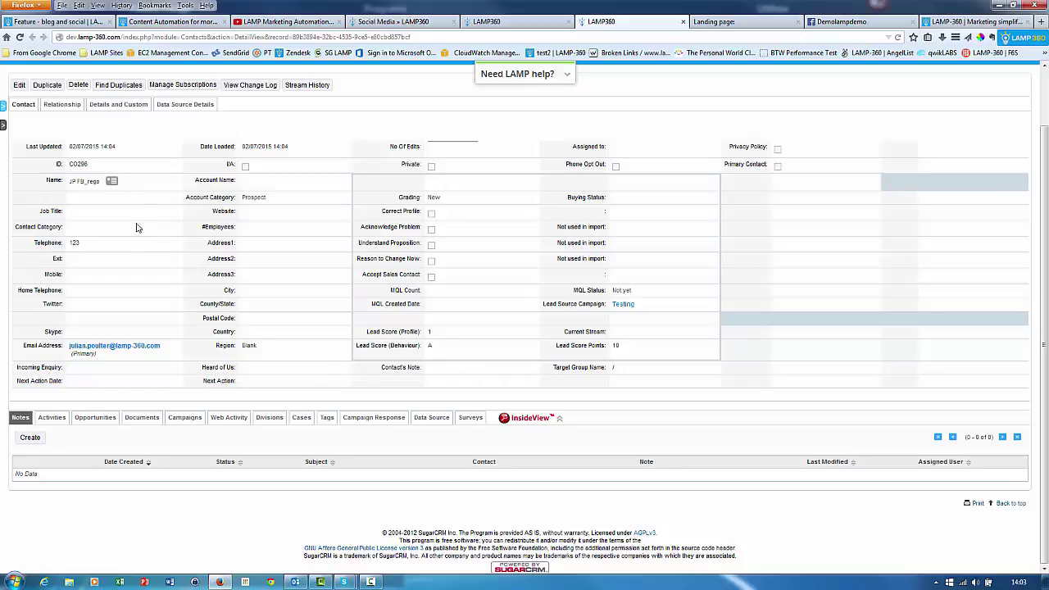
Review the contact's campaign responses and activities, and return to the content record.
left_click(377, 417)
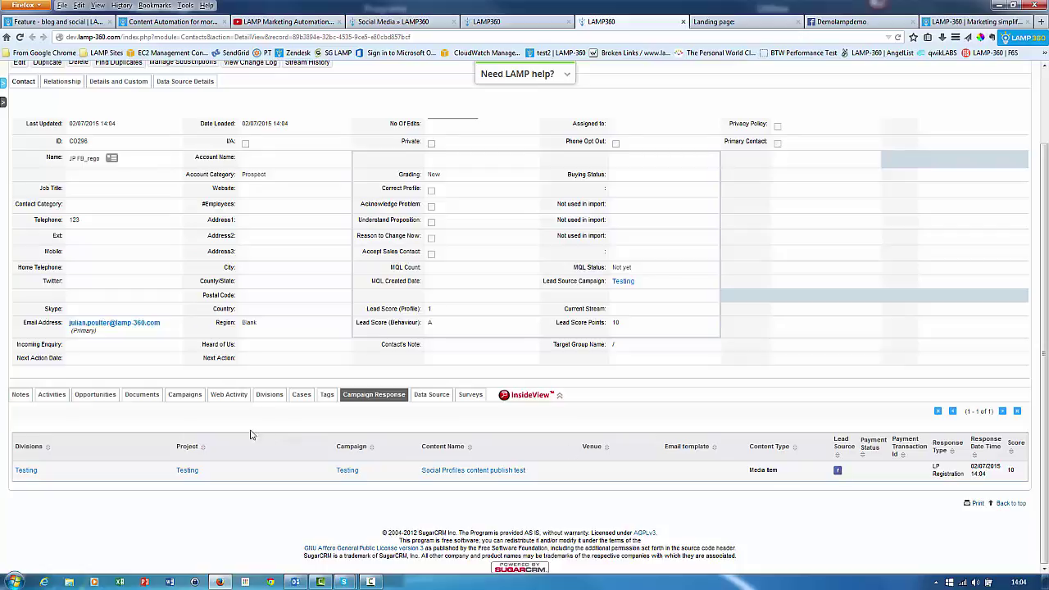
left_click(51, 396)
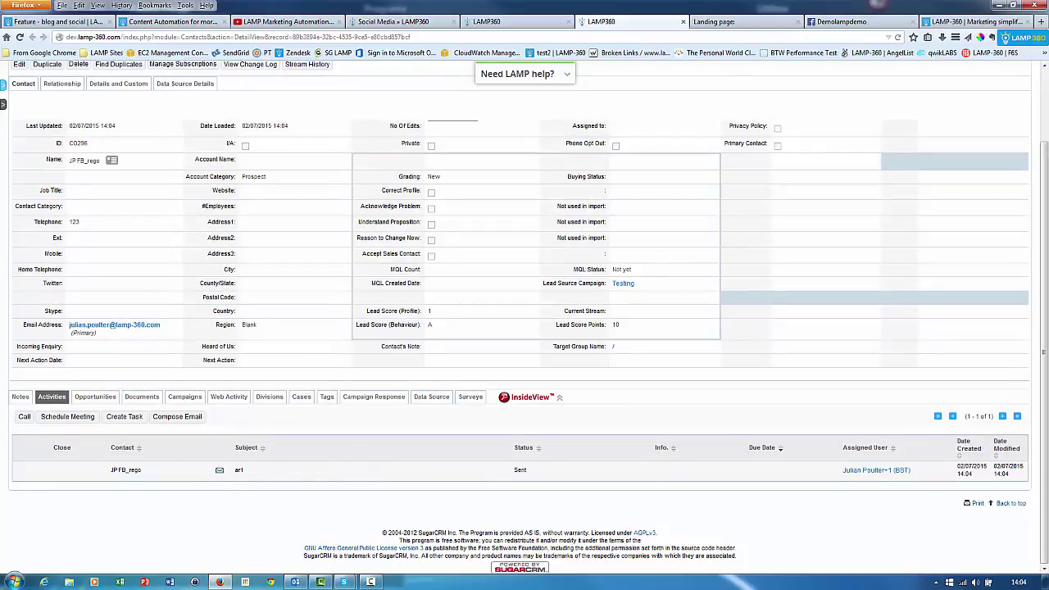
left_click(508, 22)
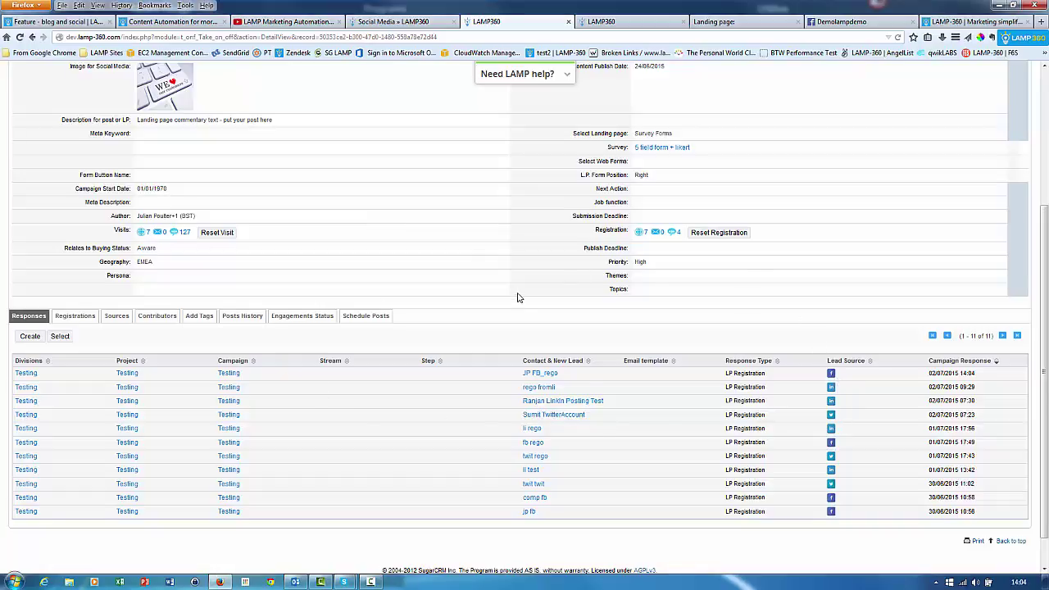
scroll(518, 297, "up", 5)
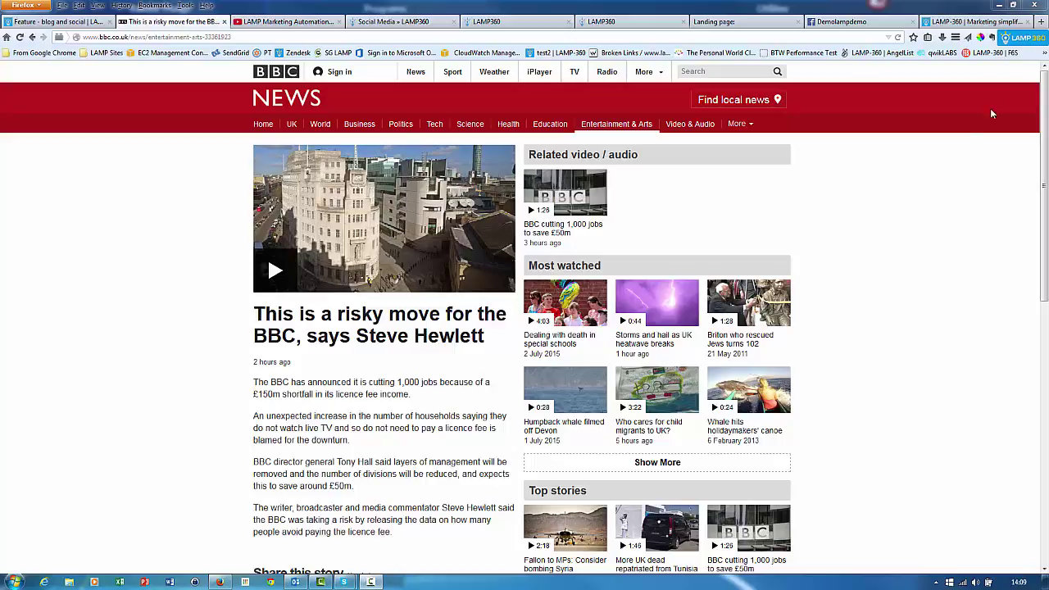
Log in to the LAMP360 browser add-on on the BBC article and set both project and campaign to Curated Content.
left_click(1022, 37)
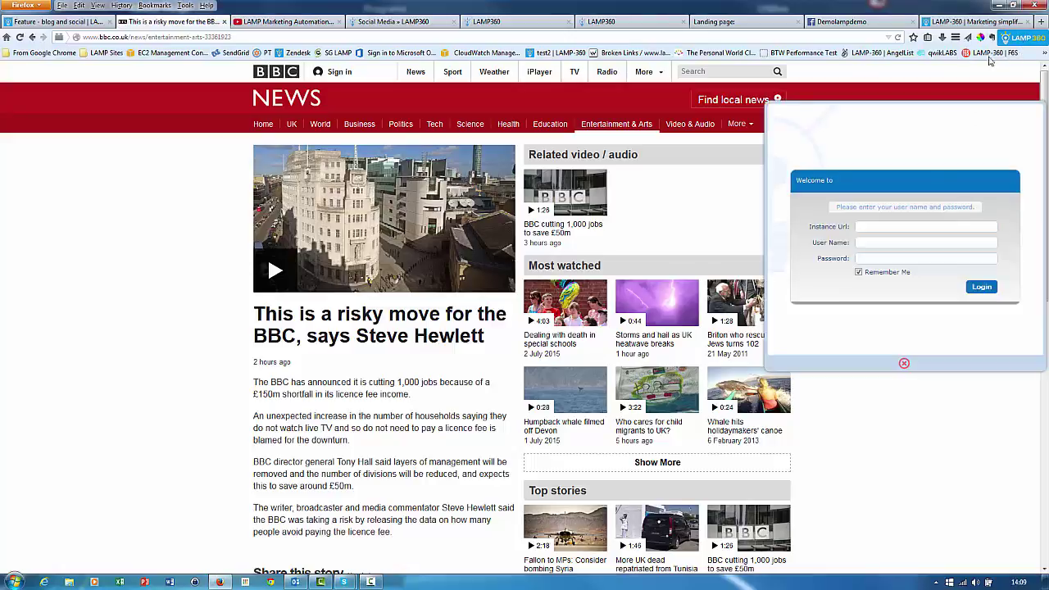
left_click(982, 286)
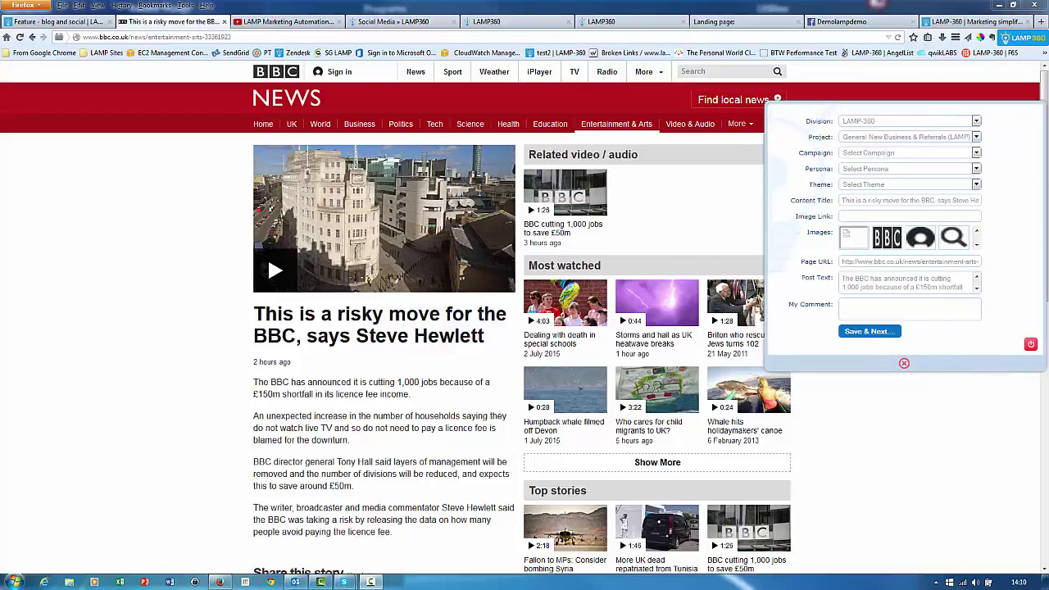
left_click(865, 142)
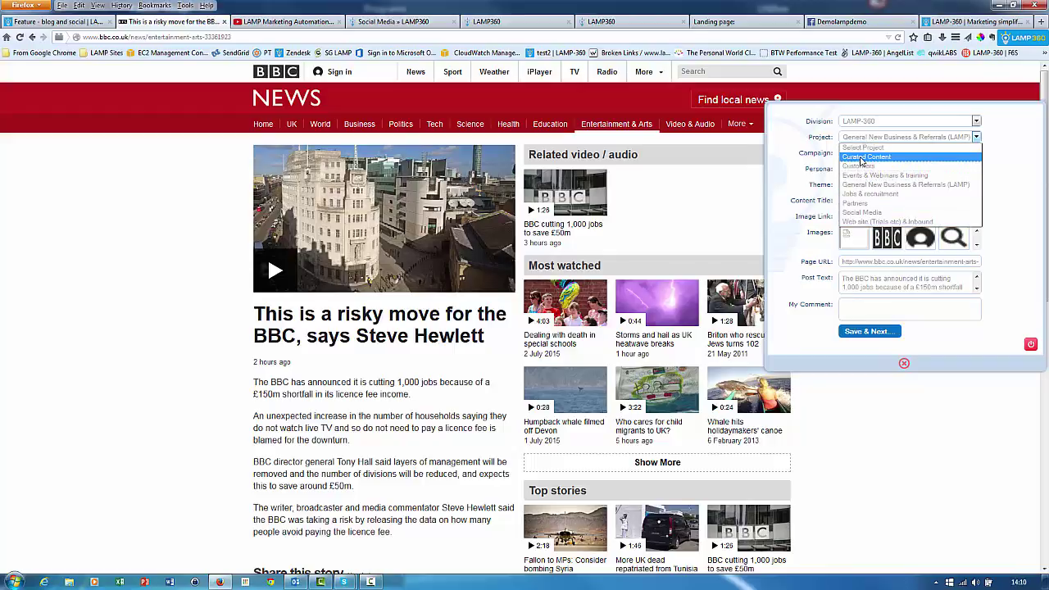
left_click(862, 159)
left_click(863, 156)
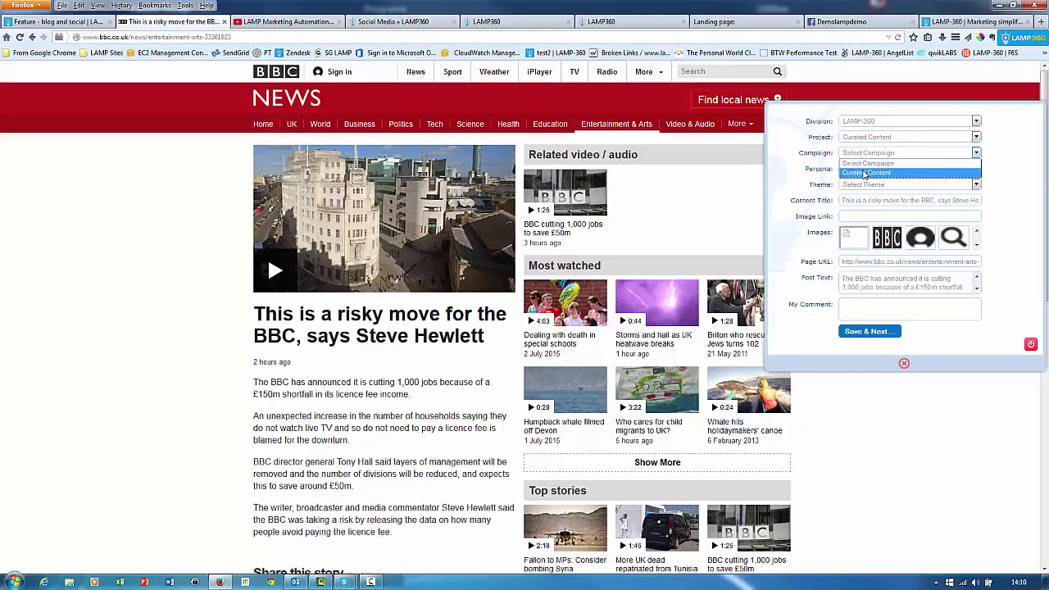
left_click(865, 170)
Set the curated article's persona to Sales head and its theme to Agency.
left_click(865, 170)
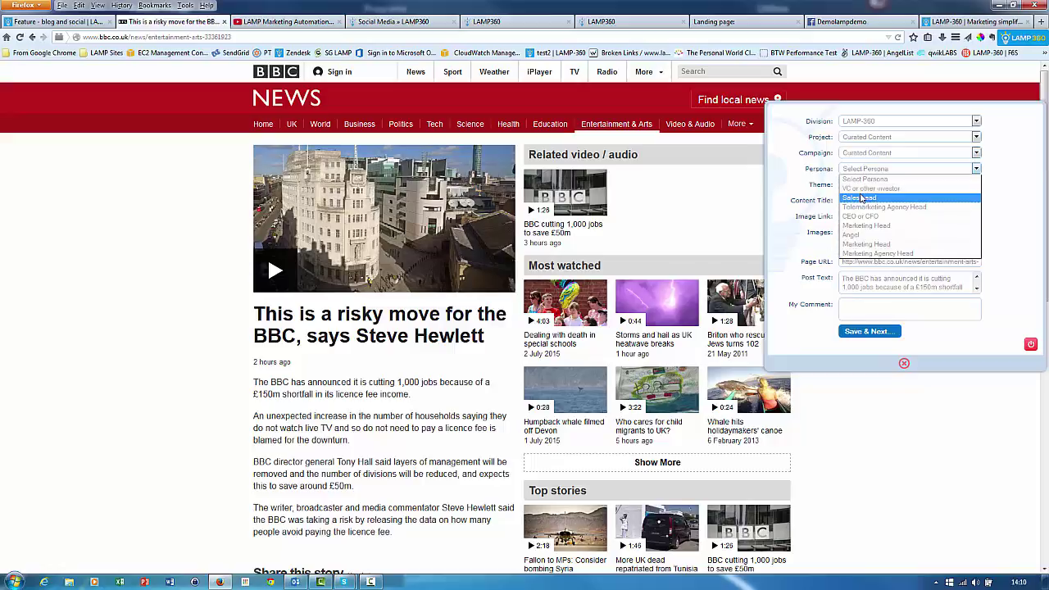
left_click(860, 197)
left_click(863, 186)
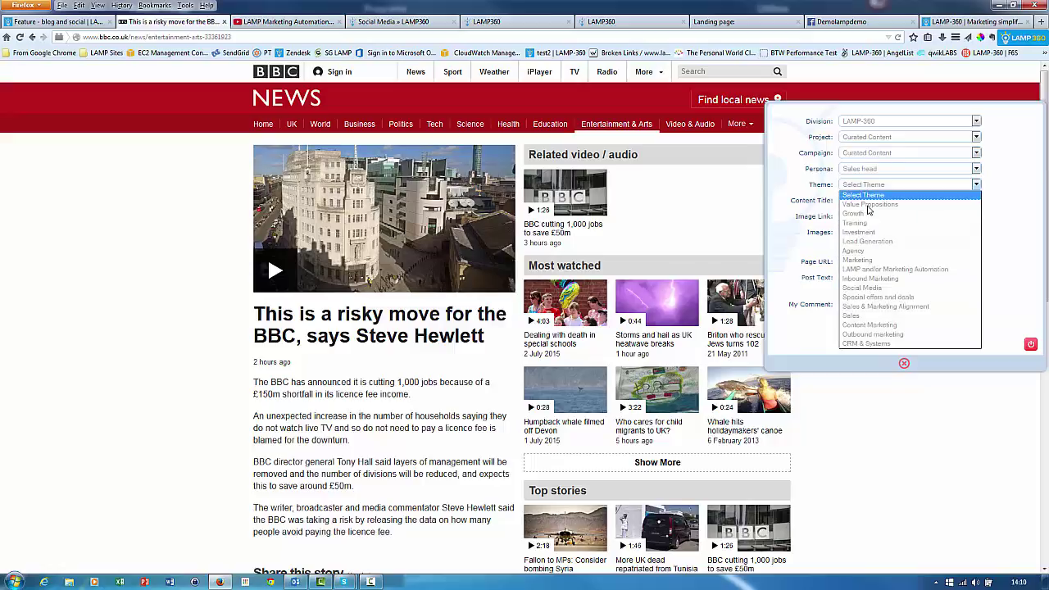
left_click(874, 252)
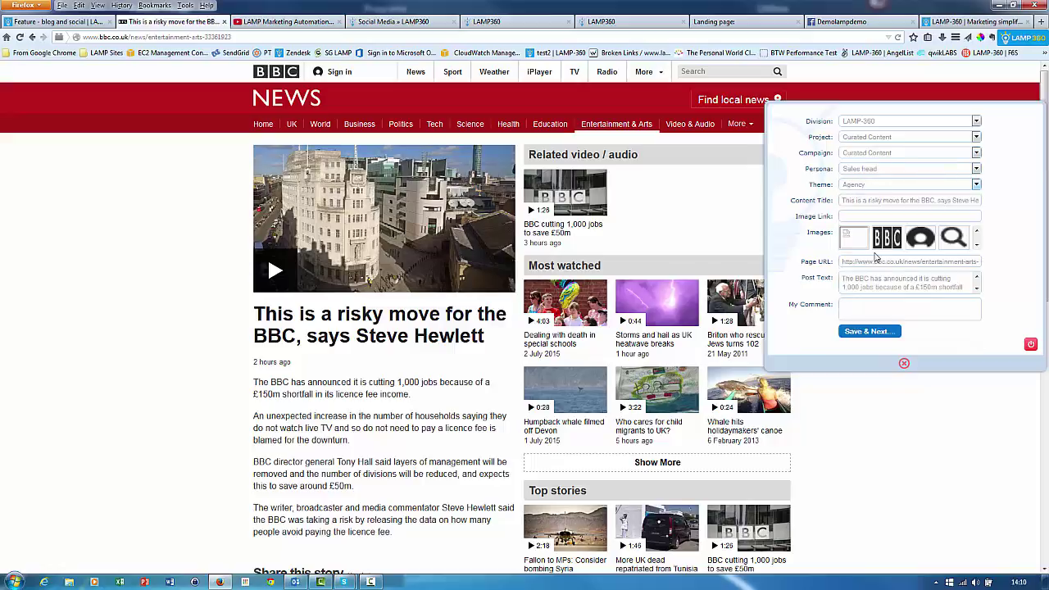
Use the article's building photo as the image, enter "comment" as the personal comment, and save to continue to the publishing options.
left_click(977, 248)
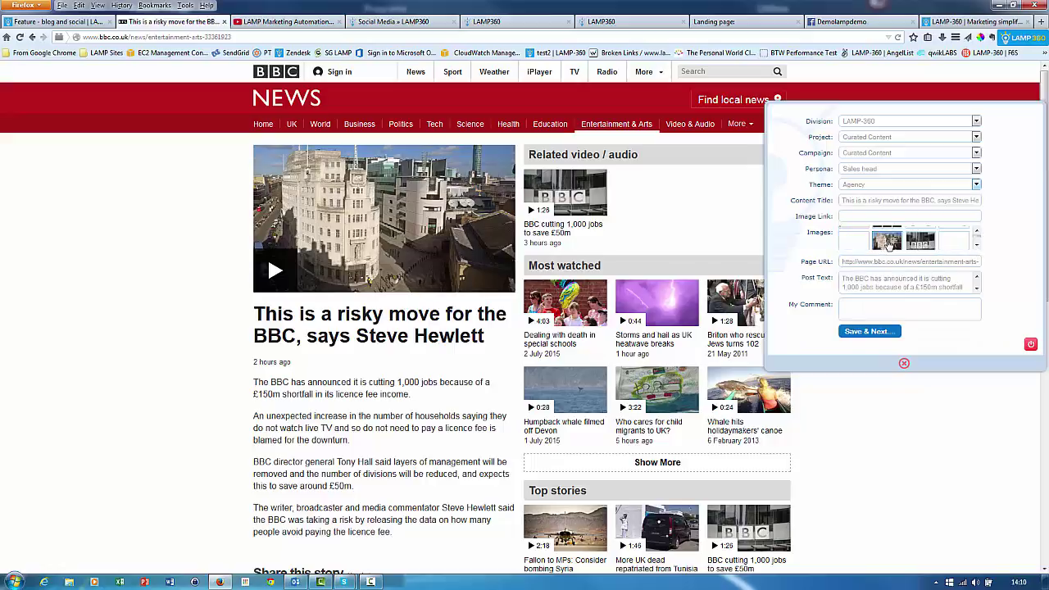
left_click(889, 244)
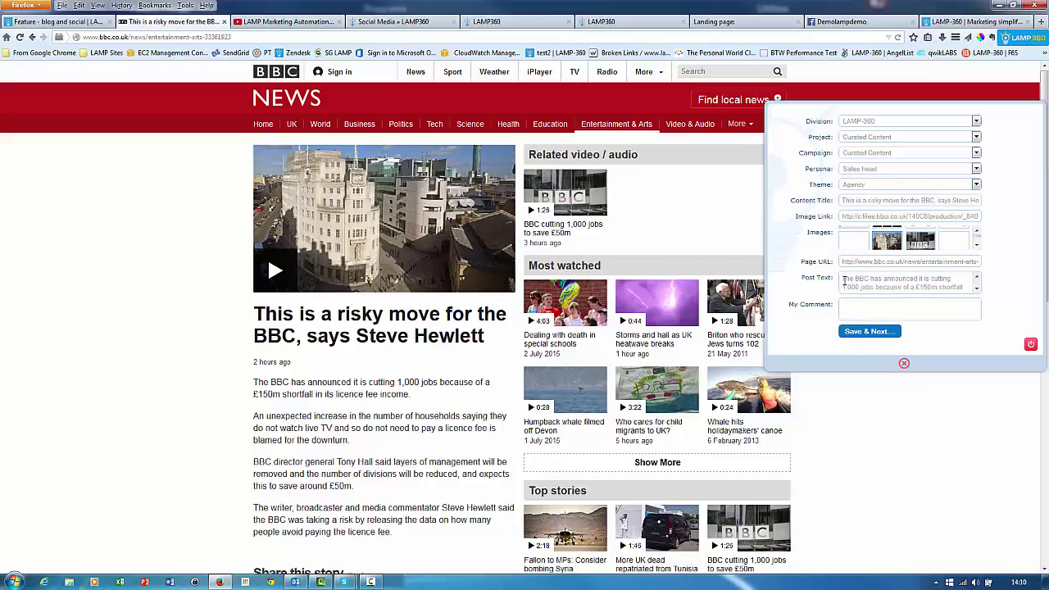
left_click_drag(845, 281, 952, 304)
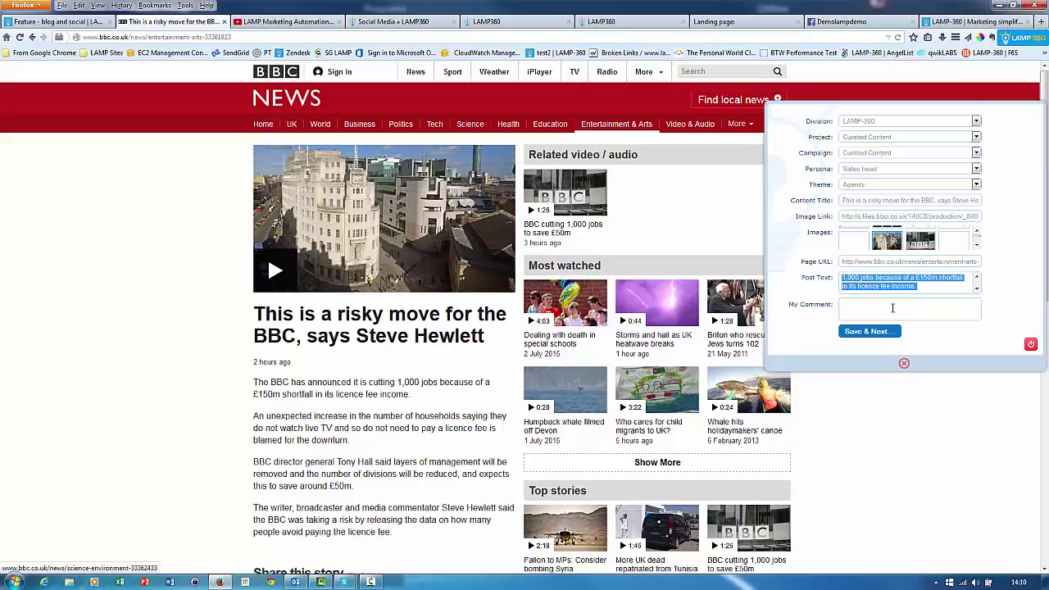
left_click(893, 308)
type("comment")
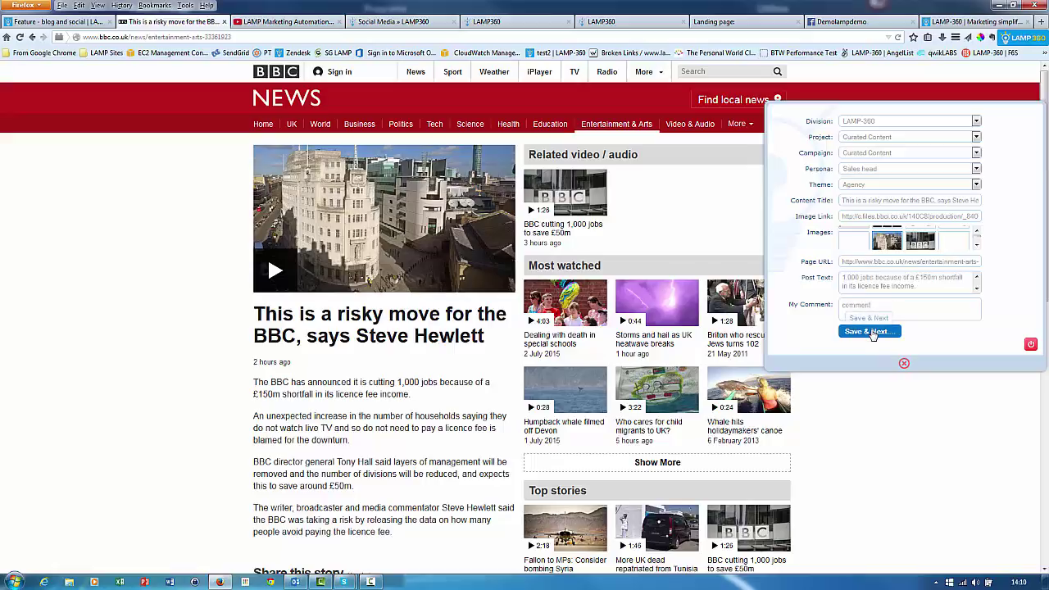
left_click(872, 331)
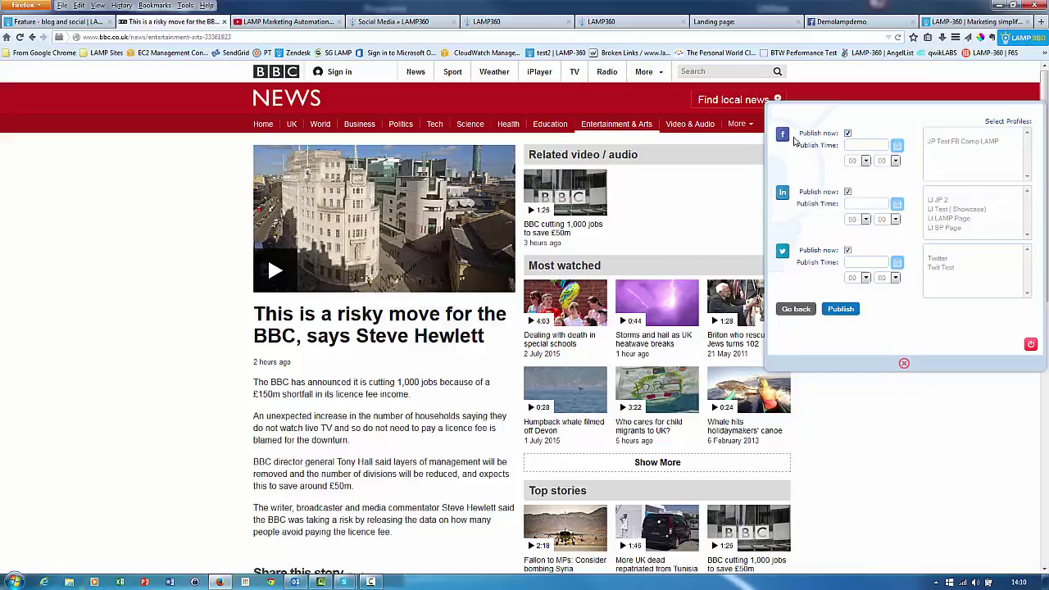
Select the JP Test FB Comp LAMP profile for publishing the article to Facebook.
left_click(949, 144)
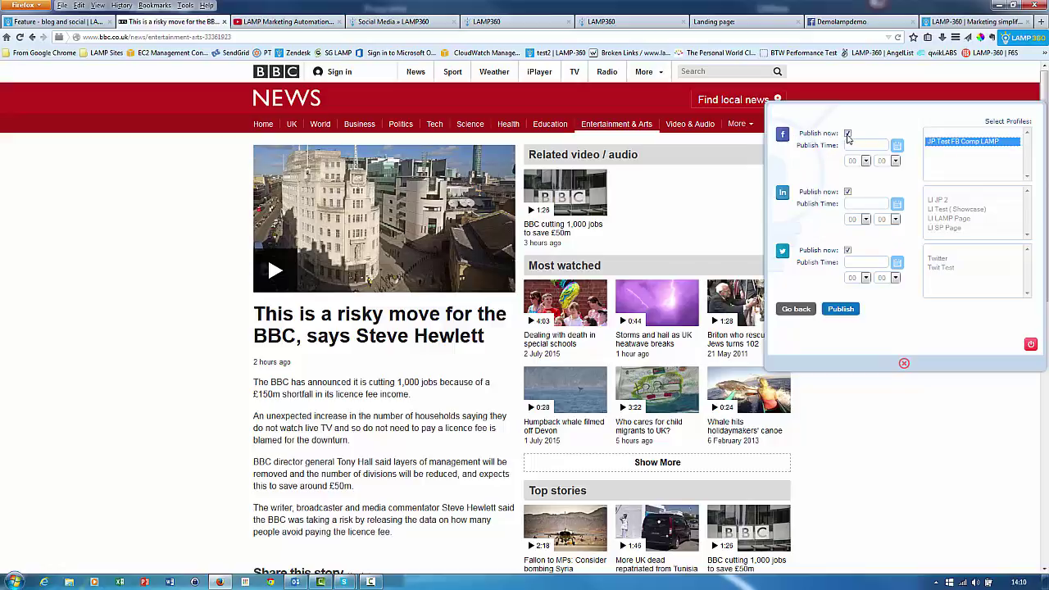